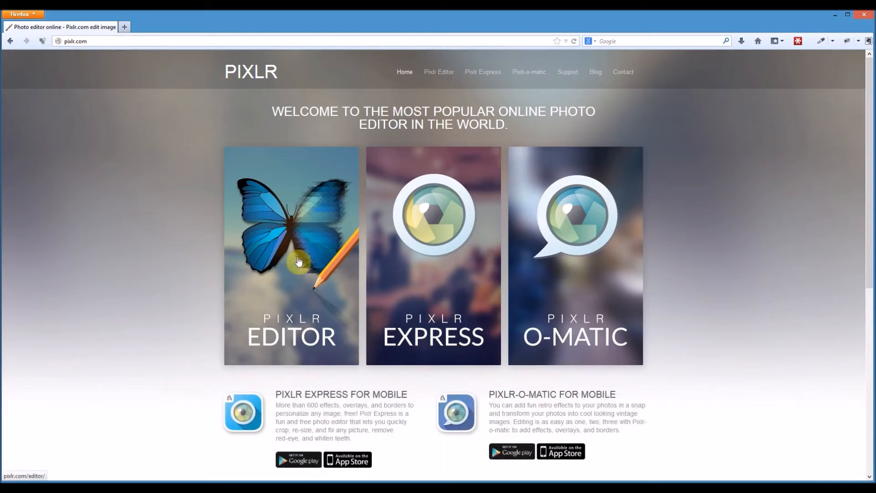
# - Open the it-web-banner image from the pixlr folder in Pixlr Editor and move its window to the lower part of the workspace
pyautogui.click(292, 231)
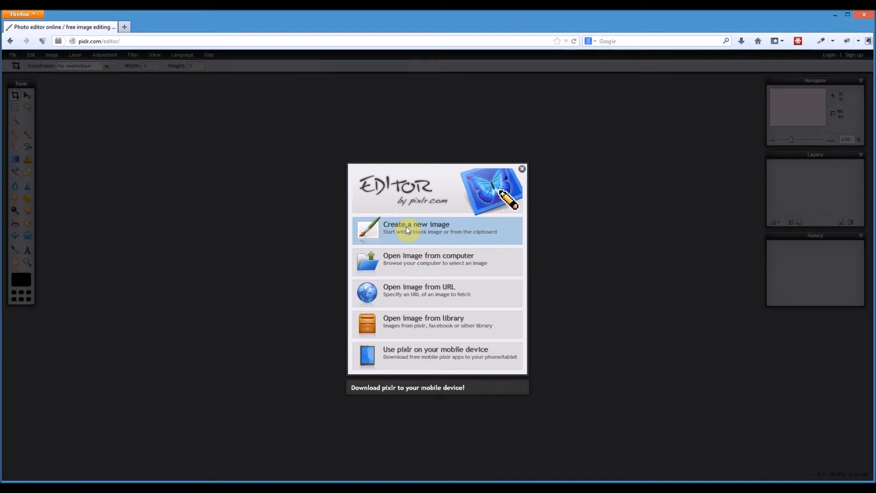
pyautogui.click(404, 258)
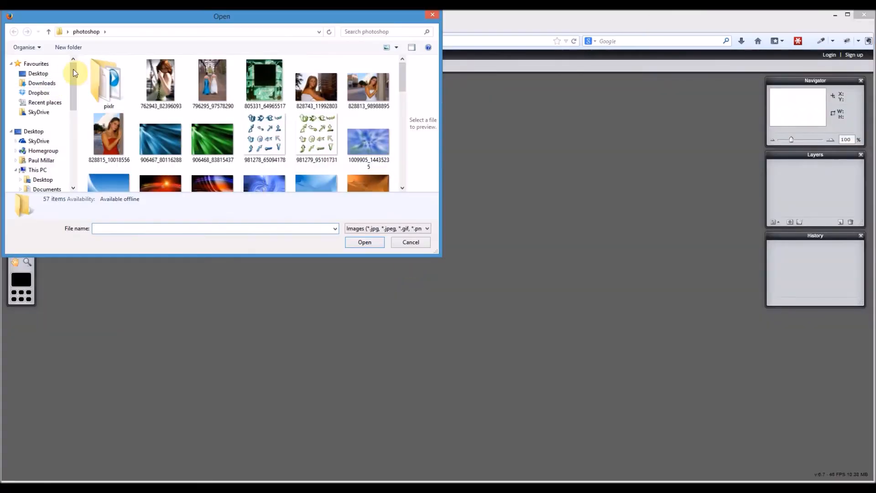
pyautogui.doubleClick(106, 82)
pyautogui.click(165, 92)
pyautogui.doubleClick(165, 92)
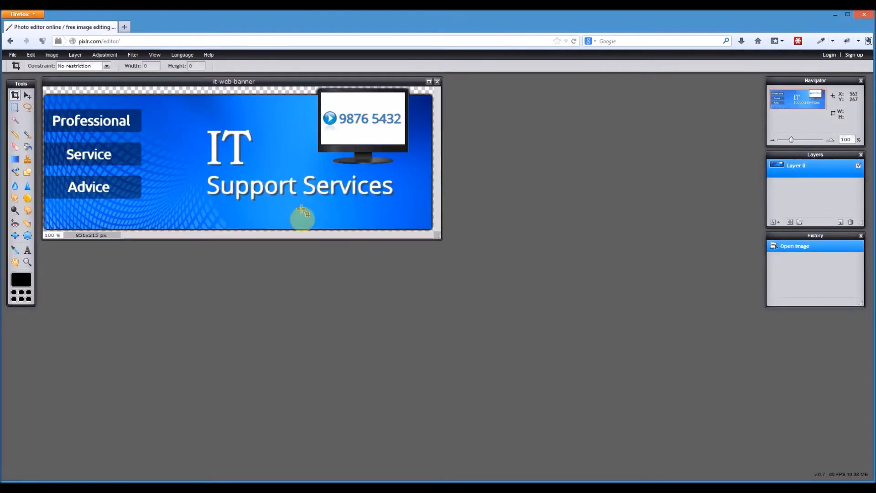
pyautogui.moveTo(261, 85); pyautogui.dragTo(286, 305)
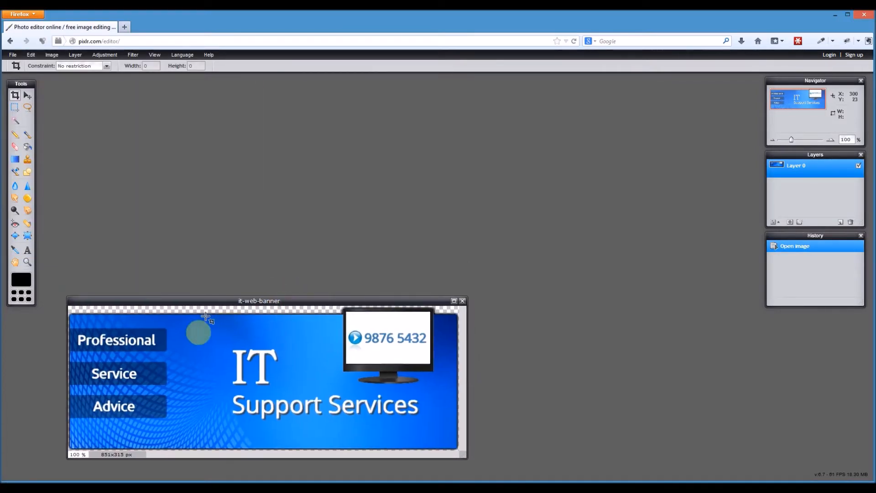
pyautogui.moveTo(209, 301); pyautogui.dragTo(205, 289)
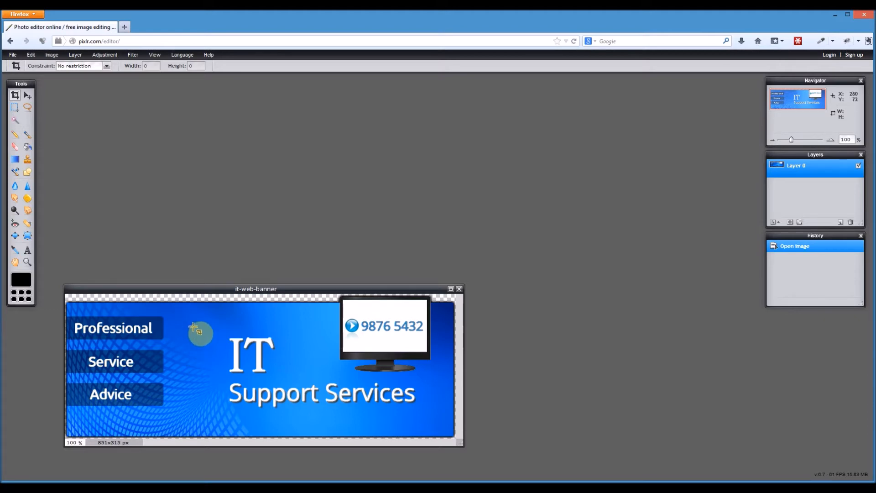
# - Create a new transparent image named web-banner, 851 px wide and 315 px high
pyautogui.click(12, 55)
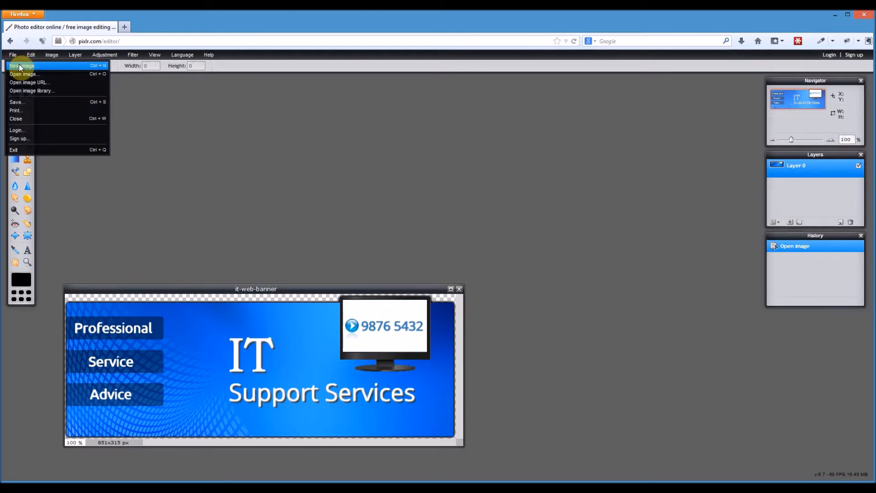
pyautogui.click(19, 67)
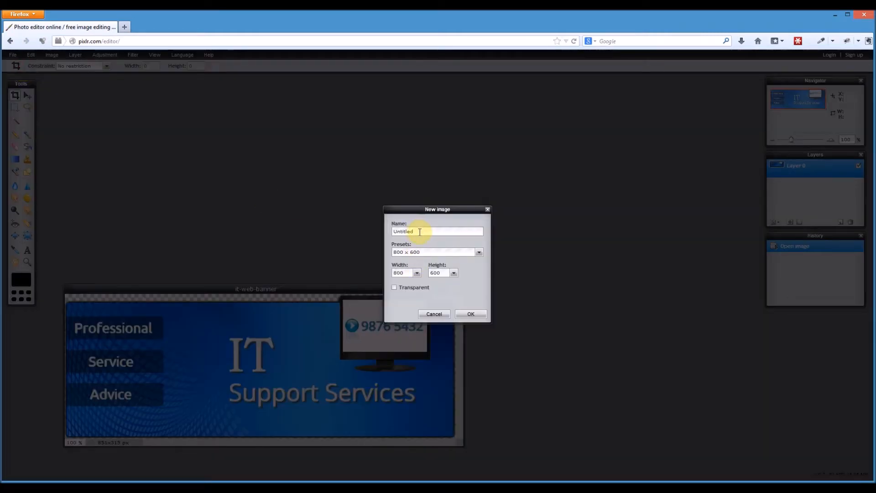
pyautogui.doubleClick(420, 232)
pyautogui.write('web-banner')
pyautogui.moveTo(413, 273); pyautogui.dragTo(364, 271)
pyautogui.write('7')
pyautogui.press('BackSpace')
pyautogui.write('851')
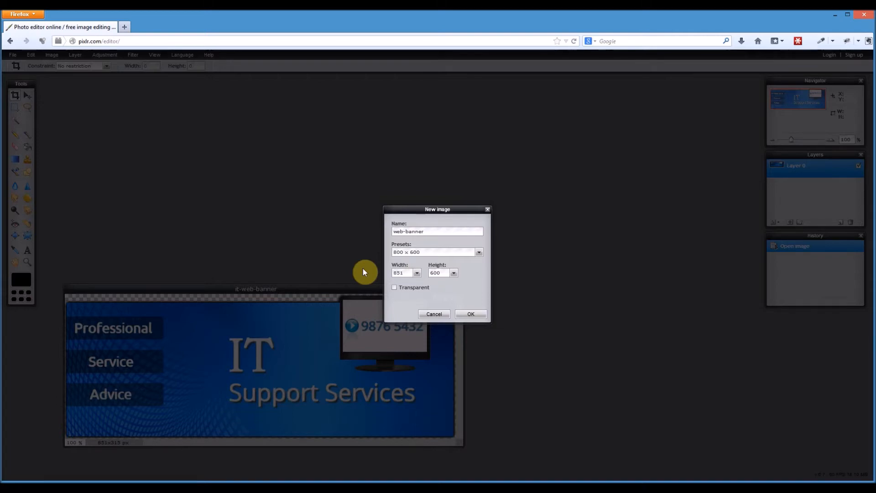
pyautogui.moveTo(447, 273); pyautogui.dragTo(409, 274)
pyautogui.write('315')
pyautogui.click(393, 286)
pyautogui.click(472, 314)
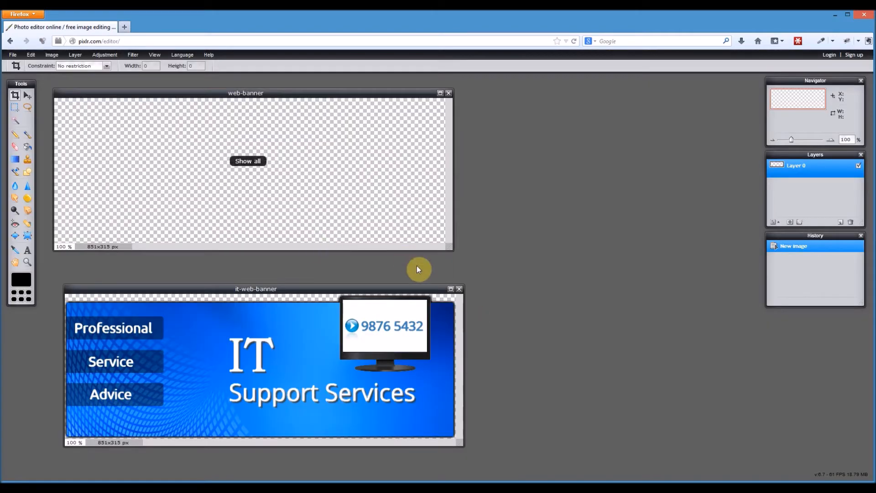
# - Enlarge the web-banner window to leave a margin around its canvas, and activate the Move tool
pyautogui.moveTo(450, 248); pyautogui.dragTo(476, 271)
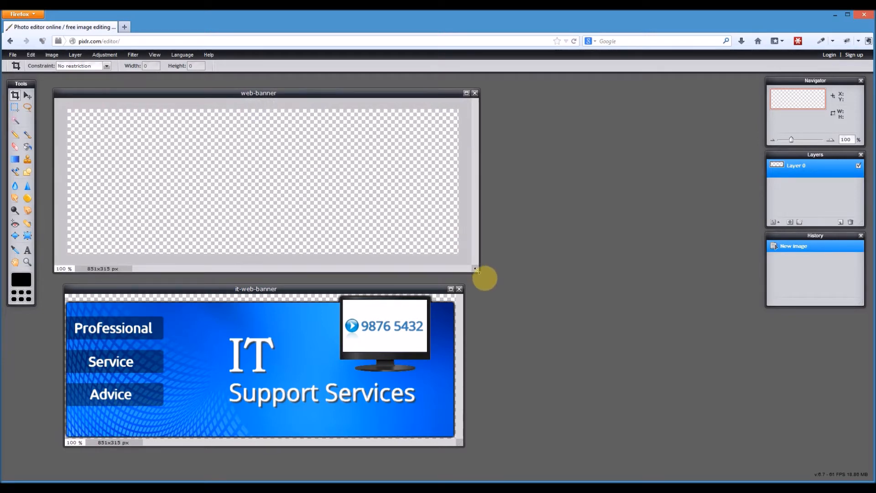
pyautogui.moveTo(476, 270); pyautogui.dragTo(475, 270)
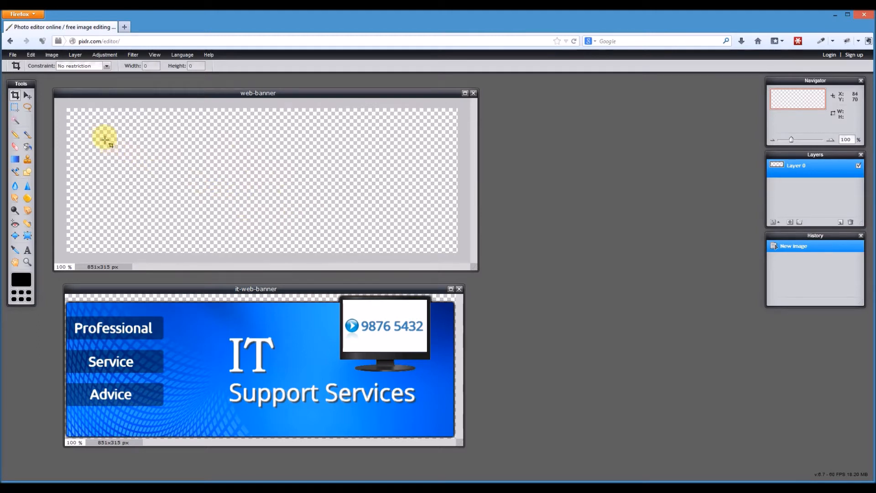
pyautogui.click(27, 95)
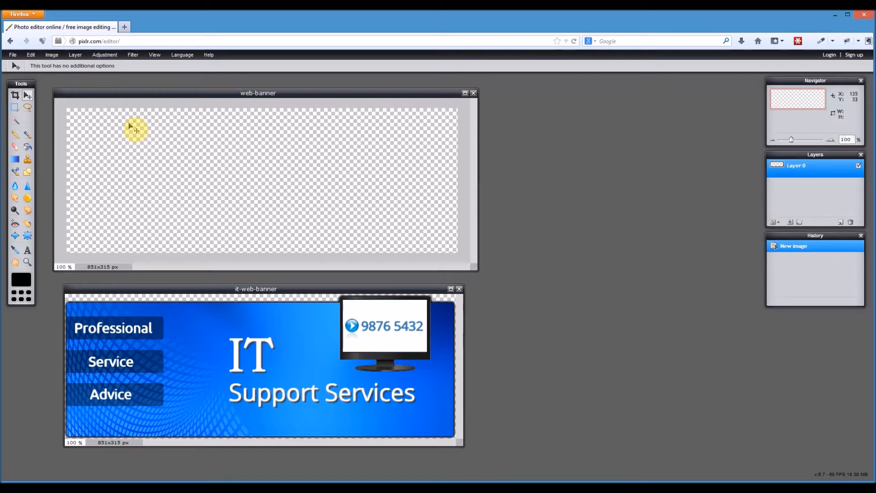
# - Add the blue abstract background picture from the photoshop folder to web-banner as a new layer
pyautogui.click(75, 55)
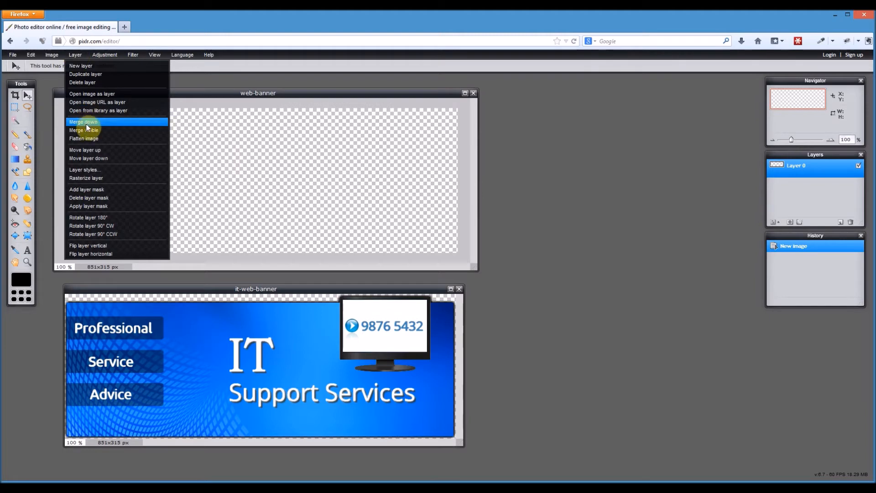
pyautogui.click(93, 95)
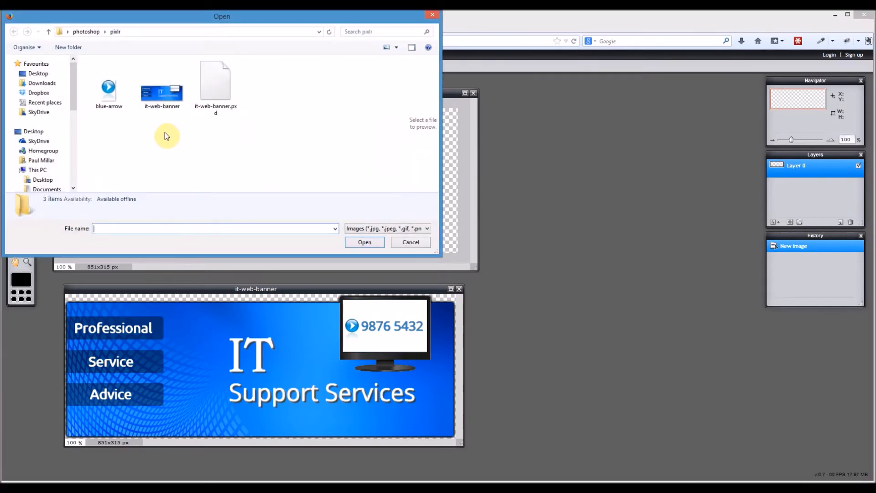
pyautogui.click(83, 34)
pyautogui.moveTo(402, 79); pyautogui.dragTo(402, 118)
pyautogui.doubleClick(255, 168)
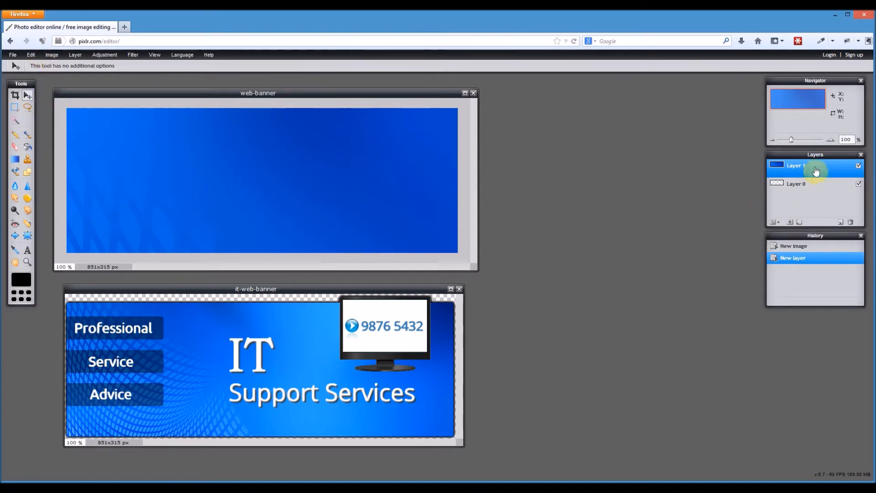
# - Rename the layer with the blue picture as background
pyautogui.doubleClick(799, 166)
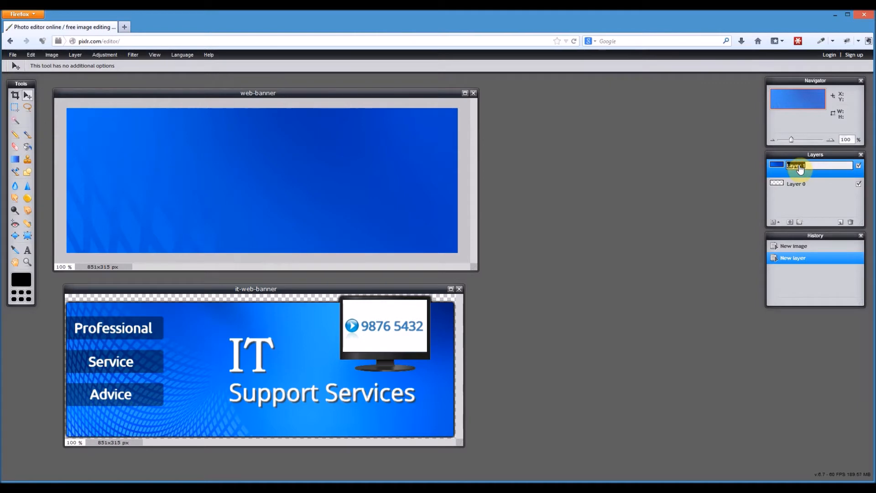
pyautogui.write('back')
pyautogui.write('ground')
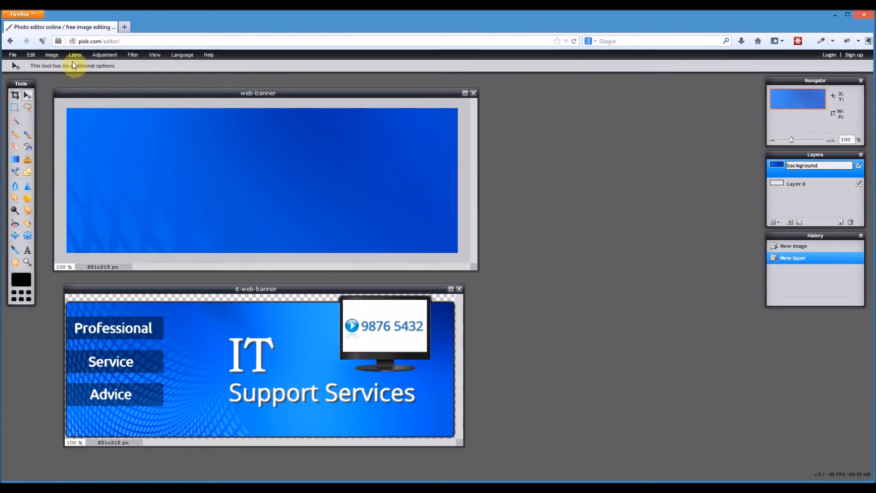
# - Scale down and reposition the background layer with Free transform so it covers the canvas with the mesh pattern at the lower left
pyautogui.click(30, 56)
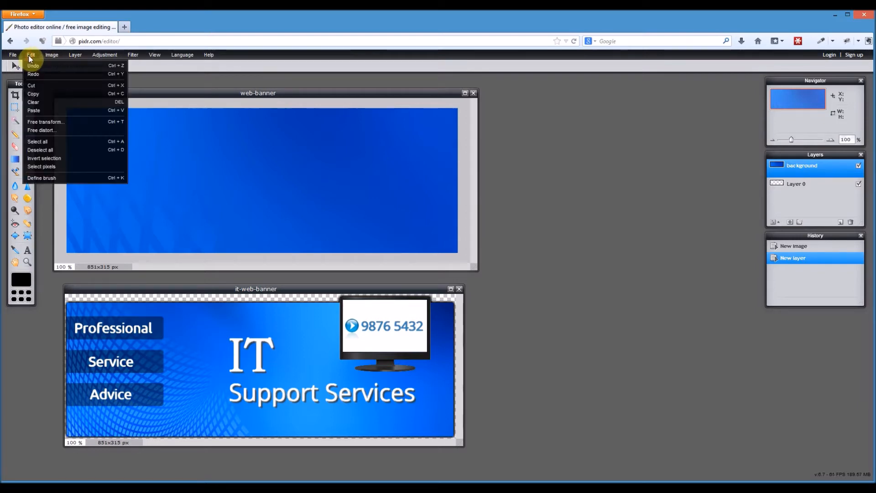
pyautogui.click(44, 122)
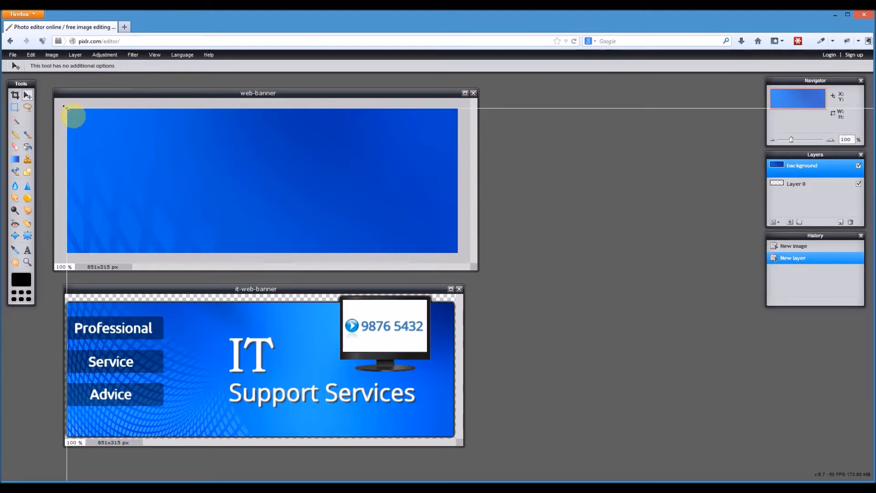
pyautogui.moveTo(66, 108); pyautogui.dragTo(164, 113)
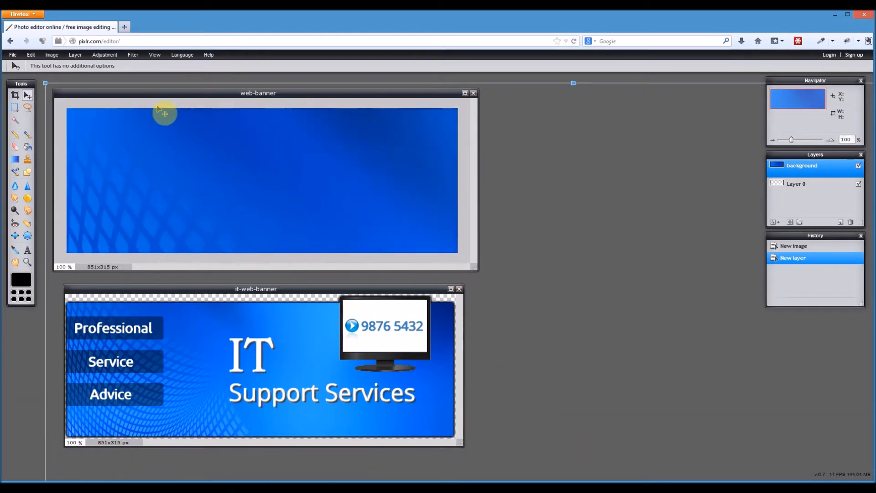
pyautogui.moveTo(46, 82); pyautogui.dragTo(200, 169)
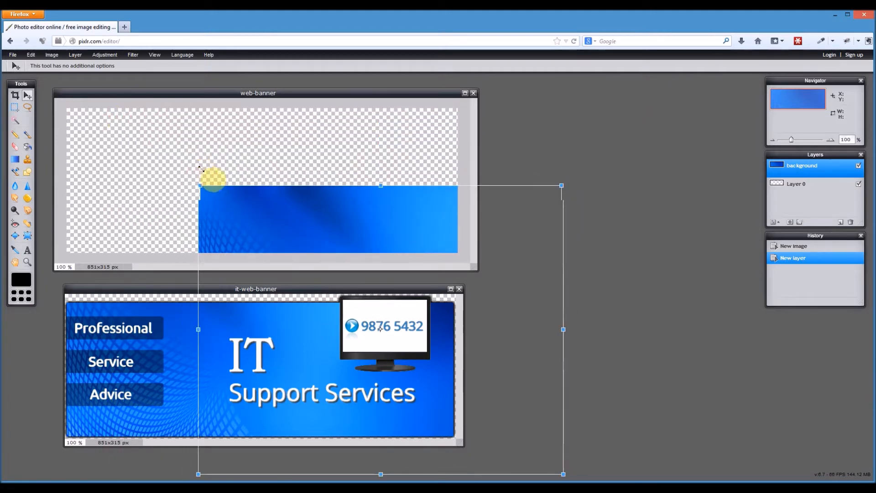
pyautogui.moveTo(324, 244); pyautogui.dragTo(173, 139)
pyautogui.moveTo(409, 368); pyautogui.dragTo(508, 399)
pyautogui.moveTo(364, 219); pyautogui.dragTo(391, 236)
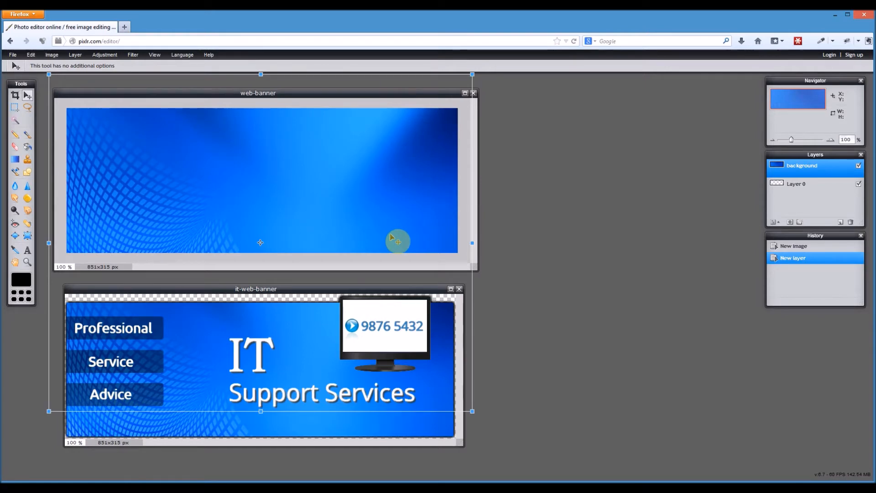
pyautogui.moveTo(391, 236); pyautogui.dragTo(390, 238)
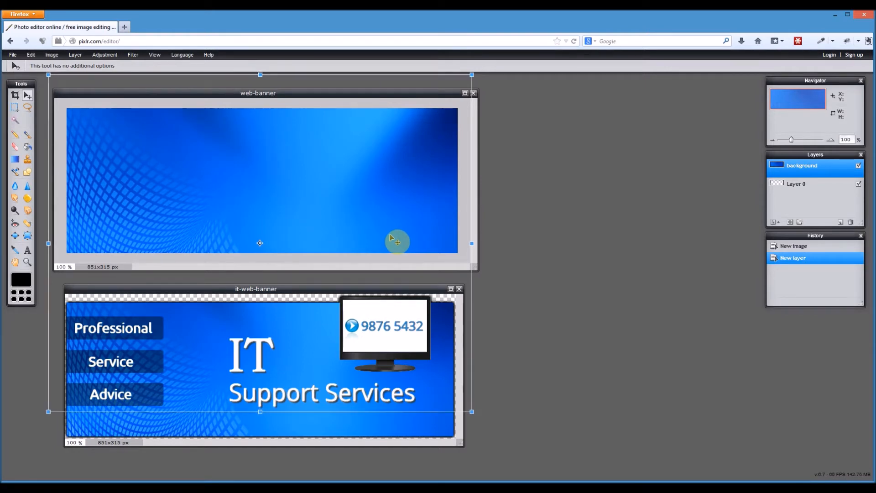
pyautogui.moveTo(390, 238); pyautogui.dragTo(390, 235)
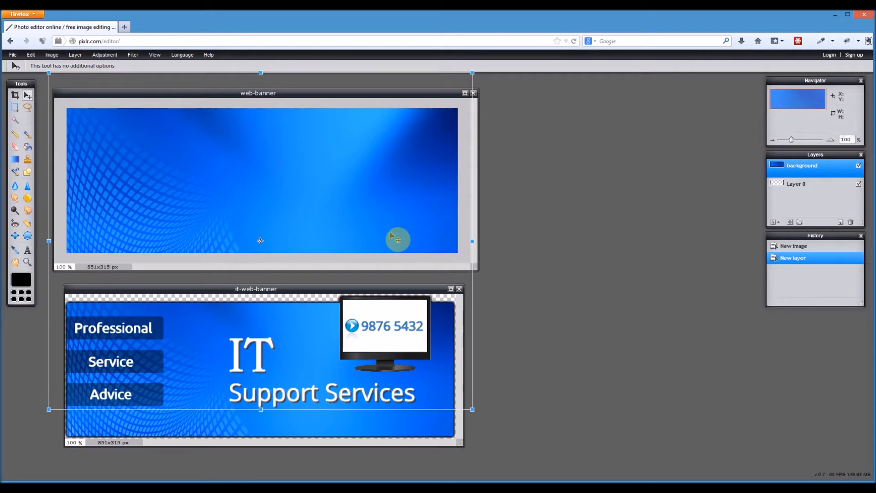
pyautogui.press('Return')
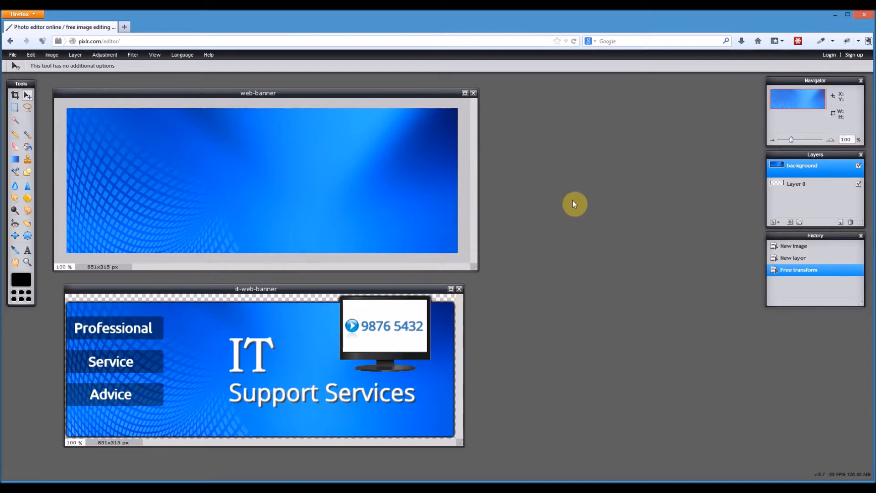
# - Add a mask to the background layer and draw a filled rounded rectangle on it, radius 20, about 840 × 290 px, leaving a strip above
pyautogui.click(789, 223)
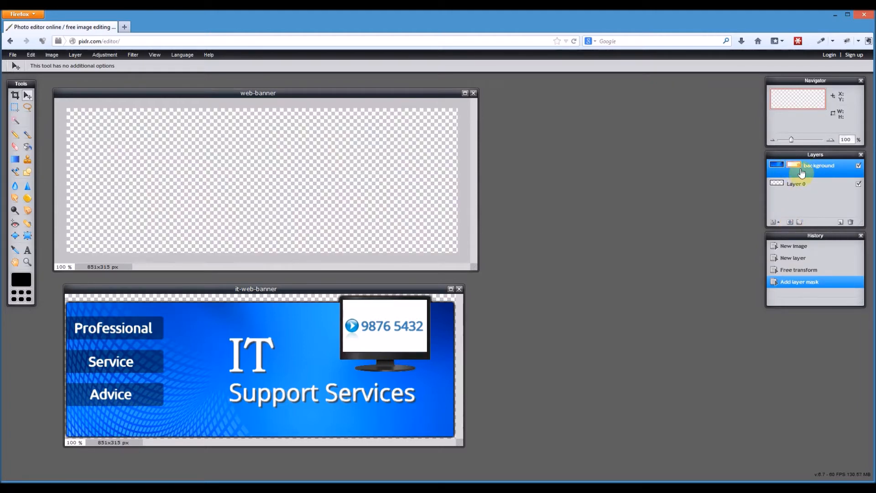
pyautogui.click(777, 167)
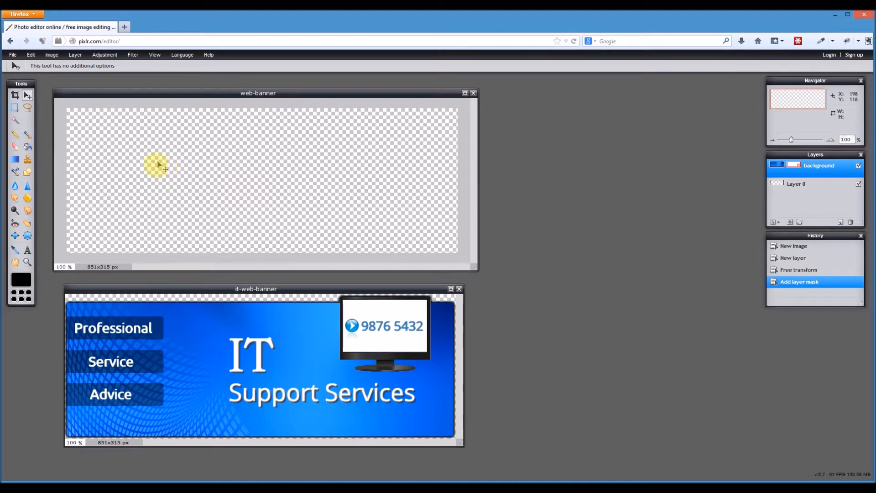
pyautogui.click(28, 172)
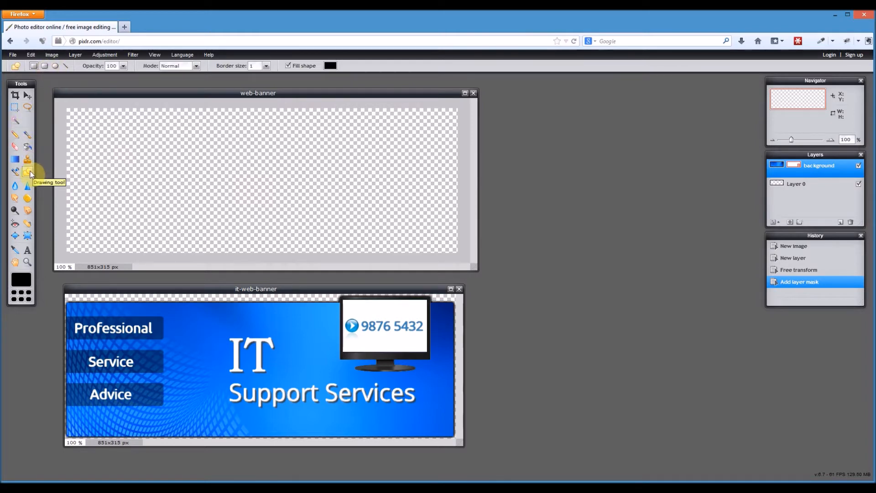
pyautogui.click(44, 67)
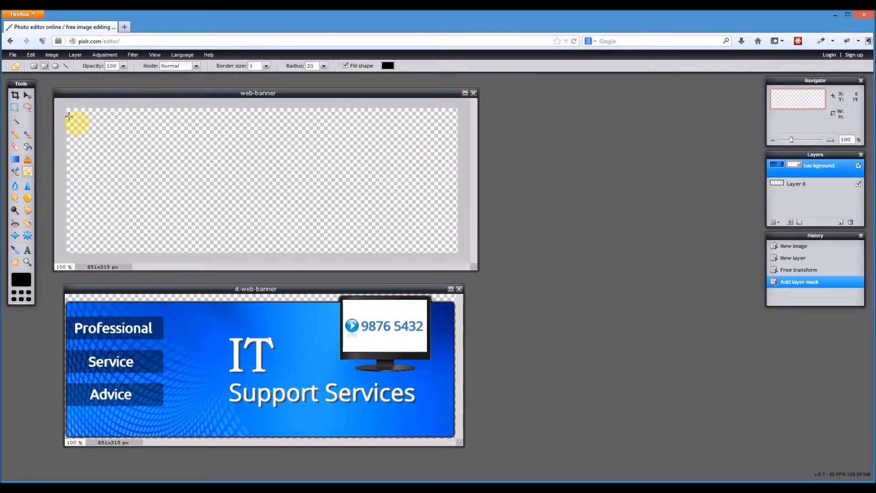
pyautogui.moveTo(69, 117); pyautogui.dragTo(454, 248)
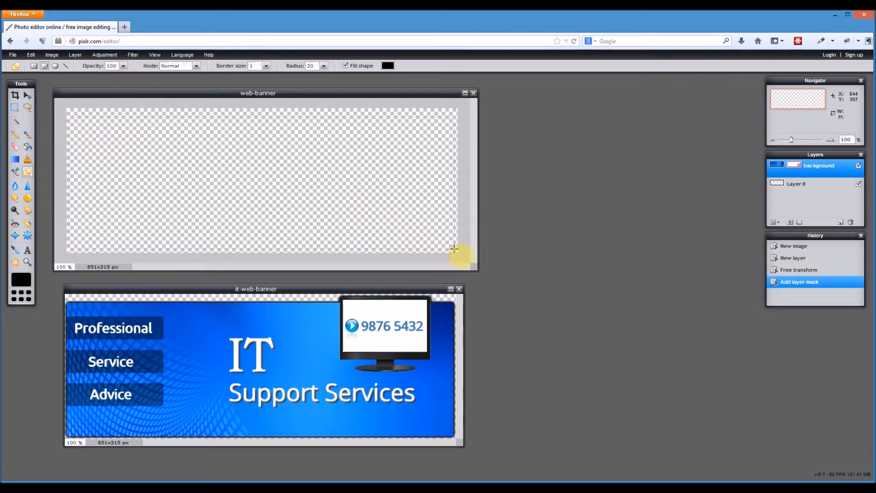
pyautogui.moveTo(454, 249); pyautogui.dragTo(456, 250)
pyautogui.moveTo(455, 250); pyautogui.dragTo(455, 250)
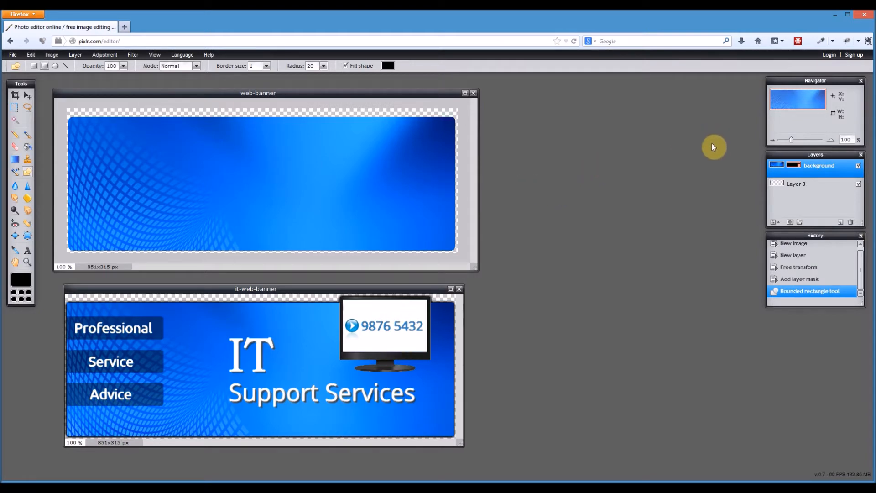
# - Apply an outer glow layer style to the background layer with black (000000) as its color and a size of 10
pyautogui.click(799, 222)
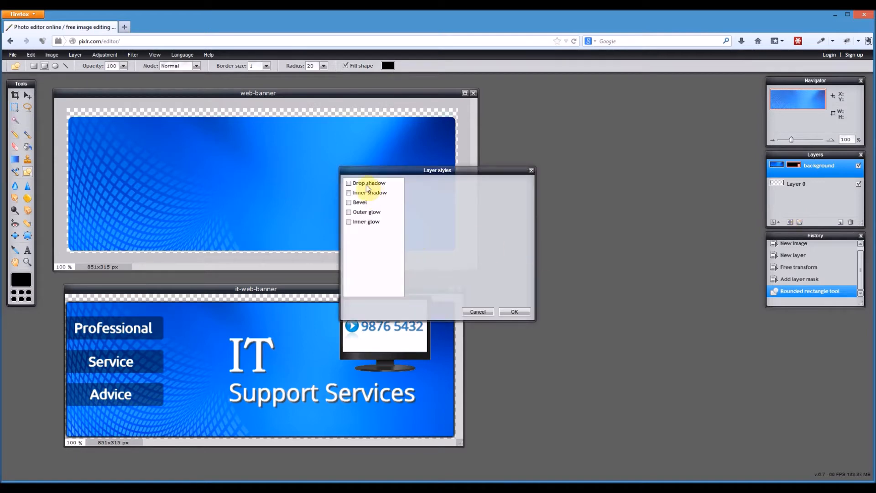
pyautogui.click(370, 214)
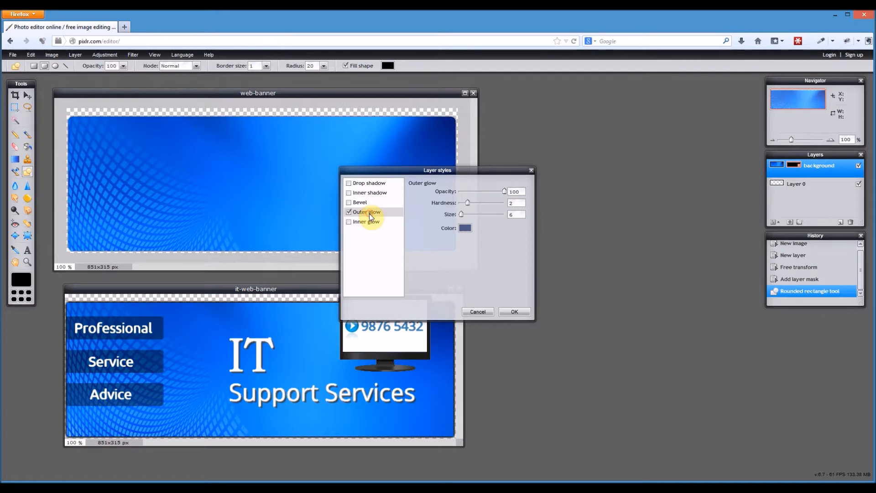
pyautogui.click(465, 228)
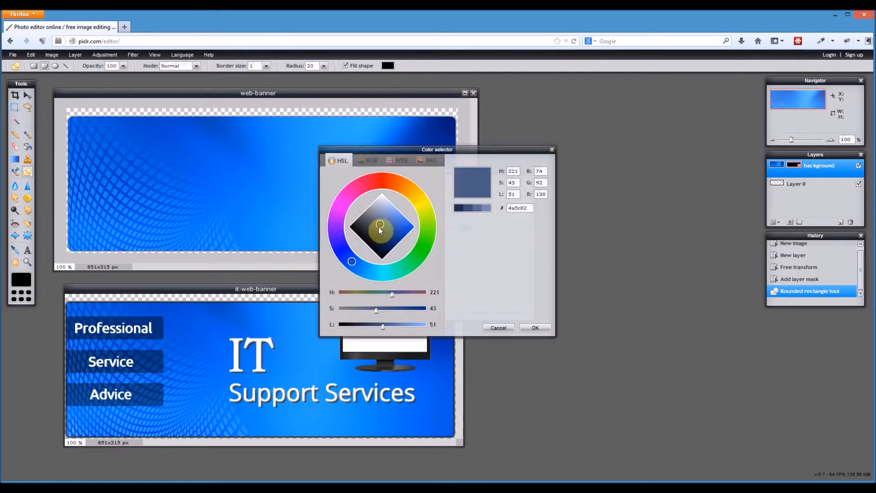
pyautogui.click(346, 228)
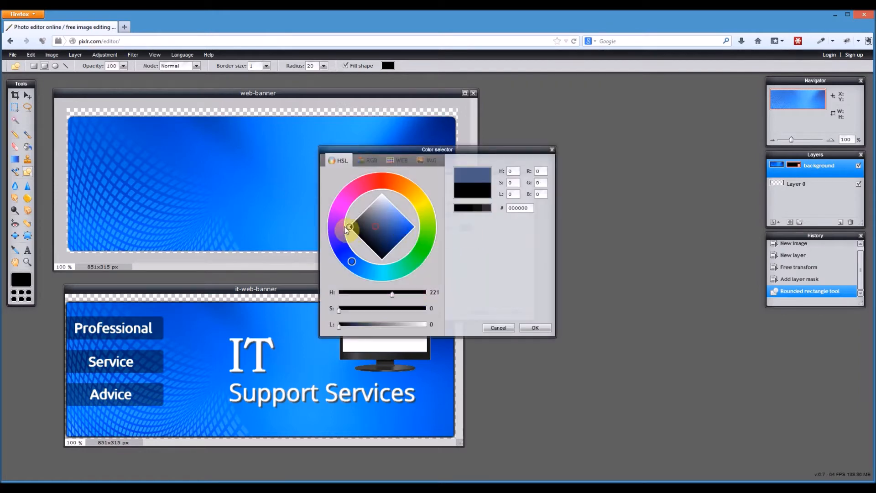
pyautogui.click(536, 327)
pyautogui.click(519, 205)
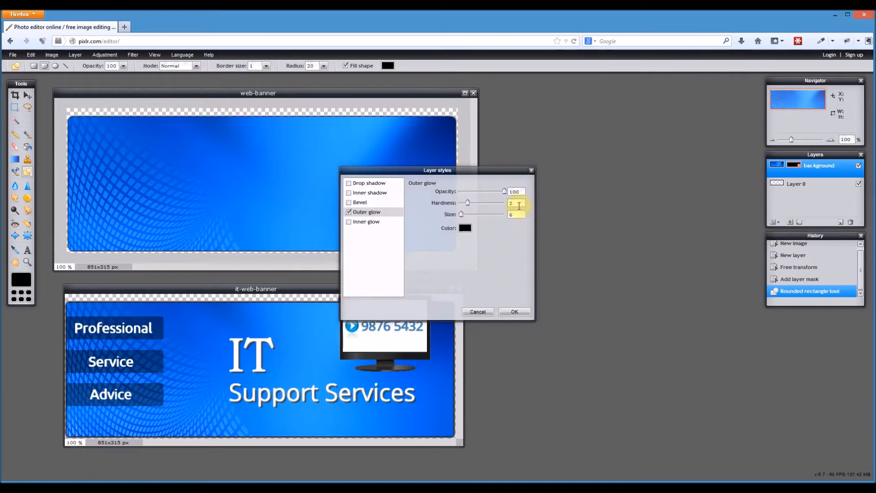
pyautogui.moveTo(519, 215); pyautogui.dragTo(448, 219)
pyautogui.write('10')
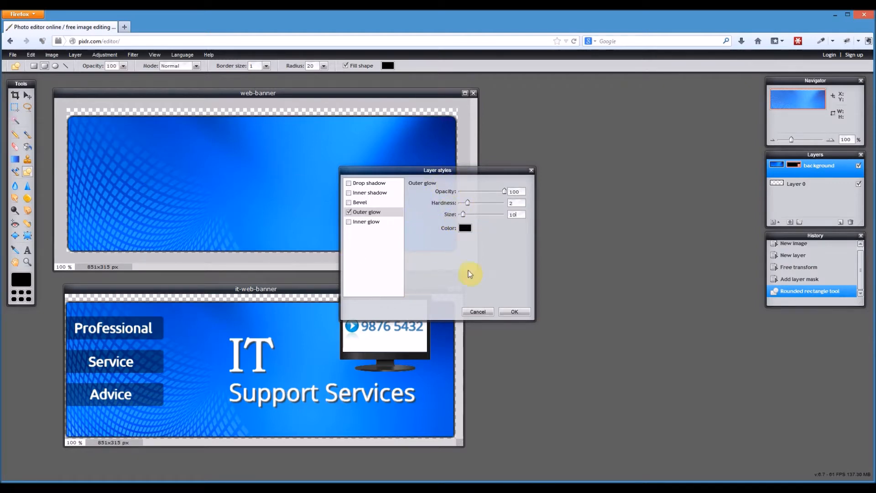
pyautogui.moveTo(448, 169); pyautogui.dragTo(520, 176)
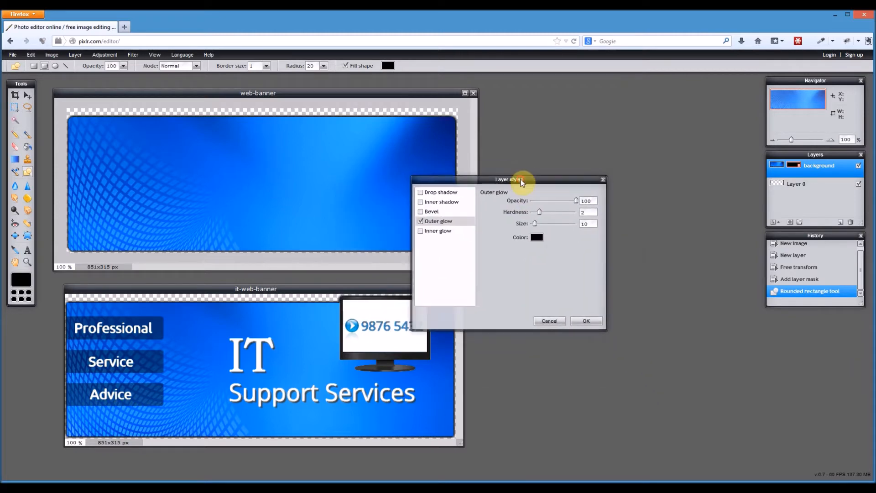
pyautogui.click(587, 321)
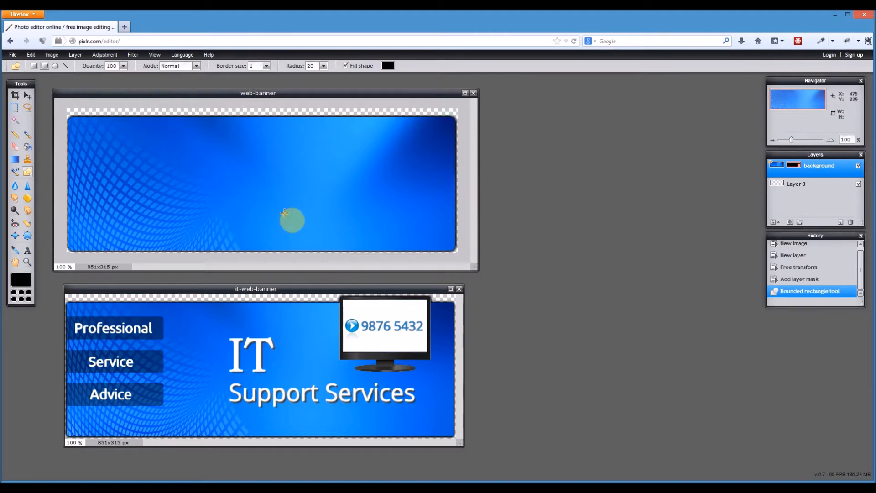
# - Add the monitor picture from the photoshop folder to web-banner as a new layer and rename the layer as monitor
pyautogui.click(73, 54)
pyautogui.click(81, 94)
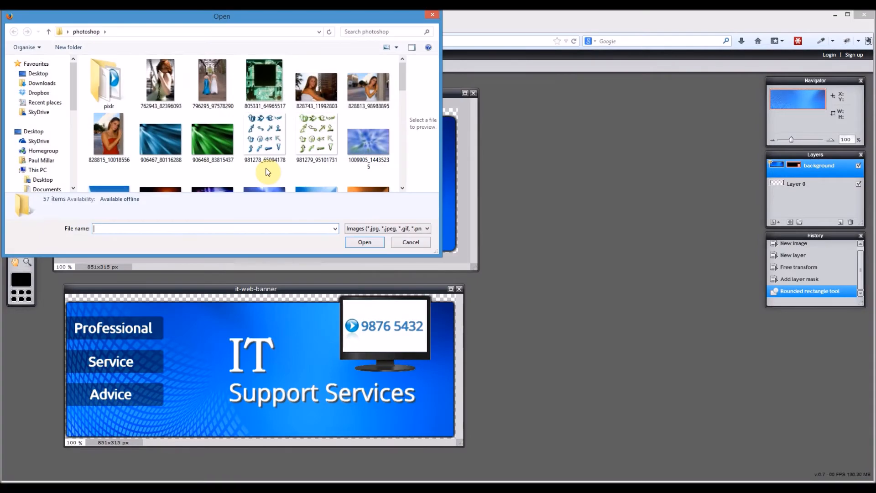
pyautogui.moveTo(401, 85); pyautogui.dragTo(412, 172)
pyautogui.doubleClick(256, 143)
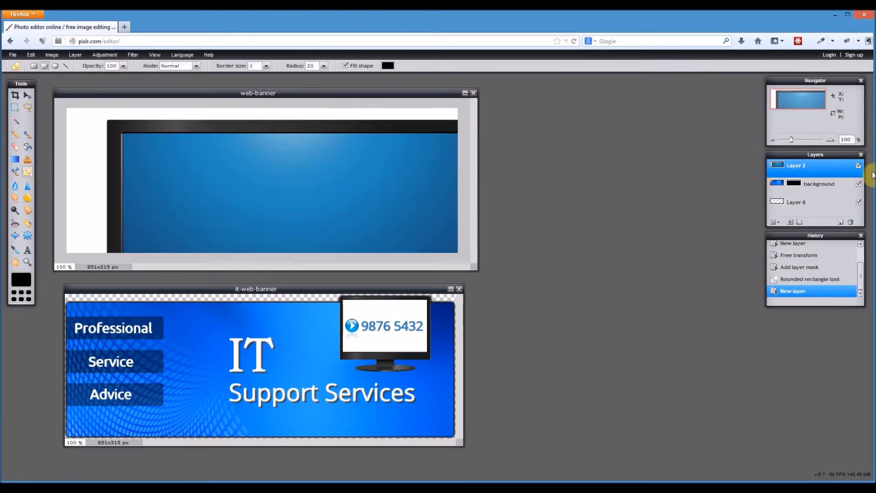
pyautogui.doubleClick(803, 166)
pyautogui.write('monit')
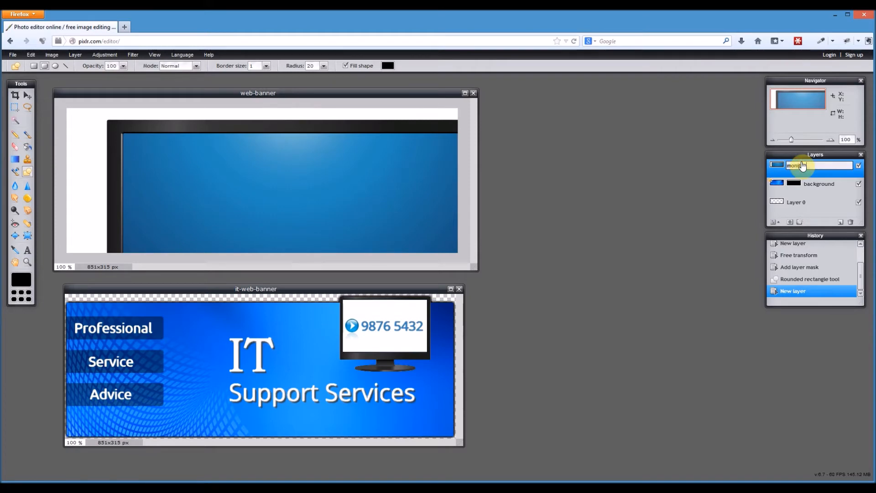
pyautogui.write('or')
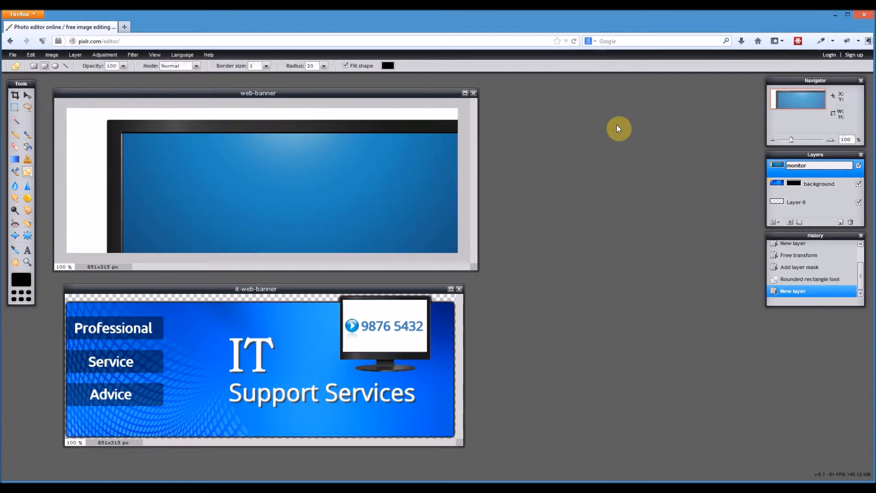
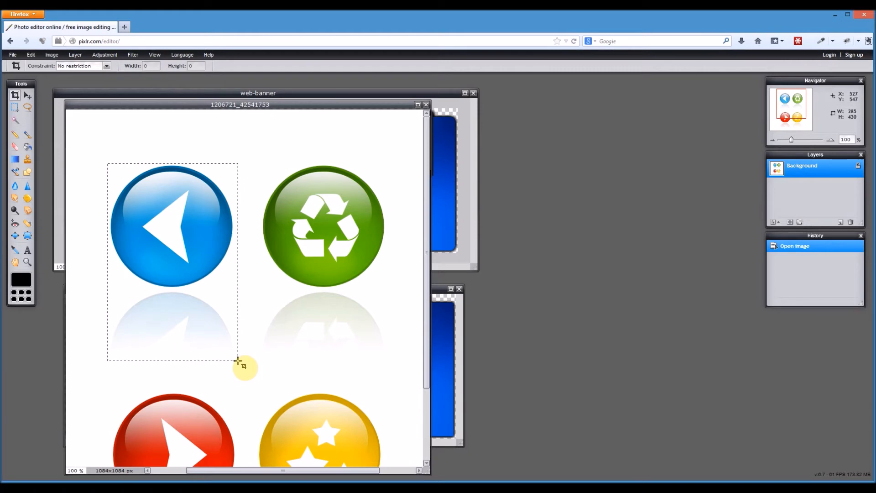
# - Crop the button image to the blue arrow button and its reflection, about 283 × 429 px, and flip the canvas horizontally
pyautogui.moveTo(238, 361); pyautogui.dragTo(237, 360)
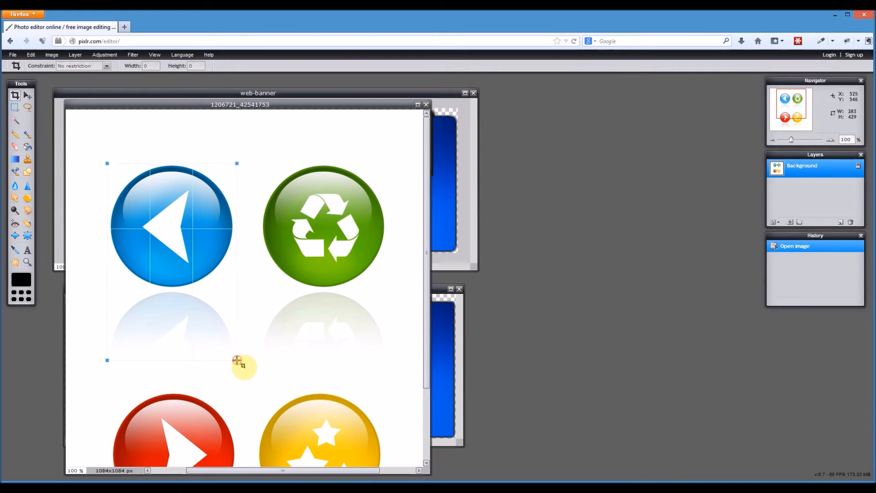
pyautogui.press('Return')
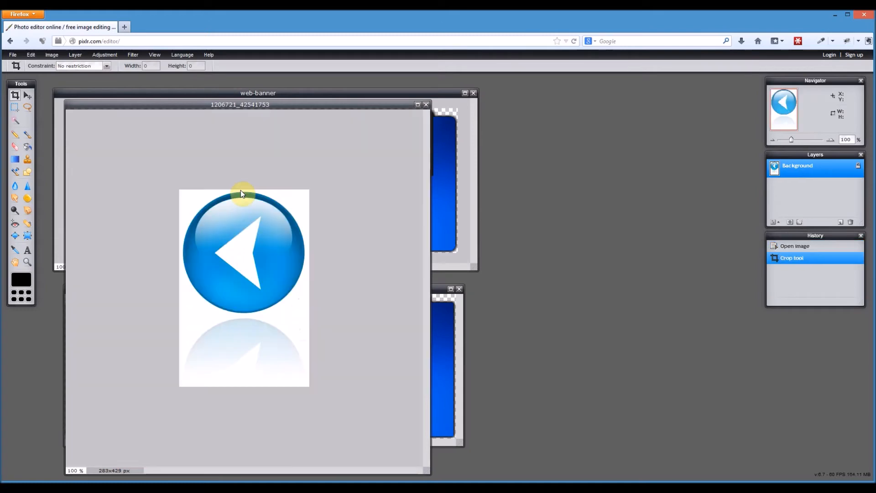
pyautogui.click(52, 56)
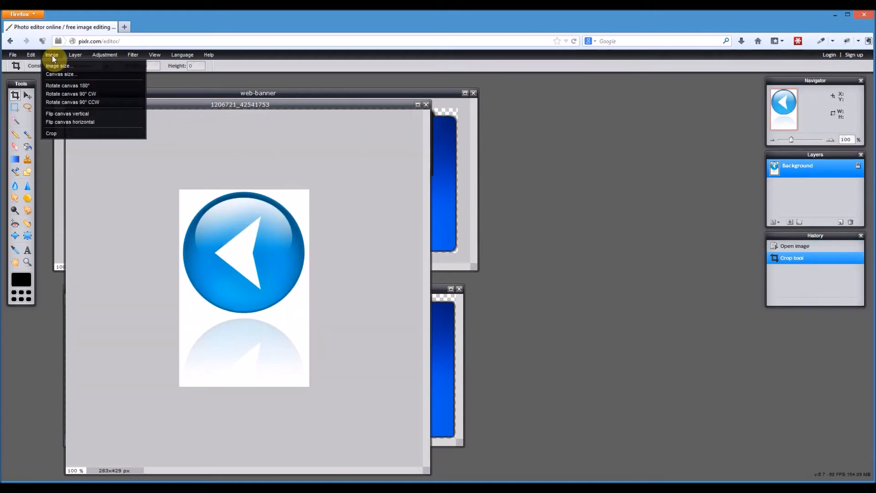
pyautogui.click(60, 121)
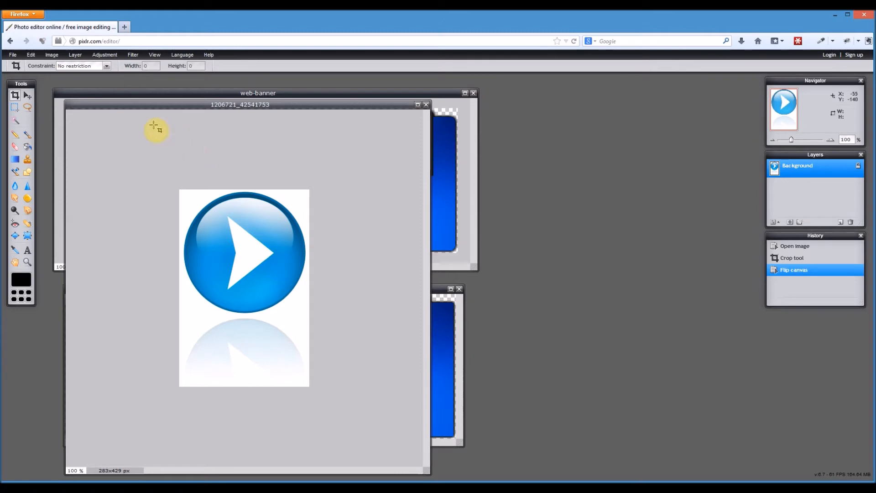
# - Resize the arrow button image to a width of 30 pixels with constrained proportions
pyautogui.click(52, 54)
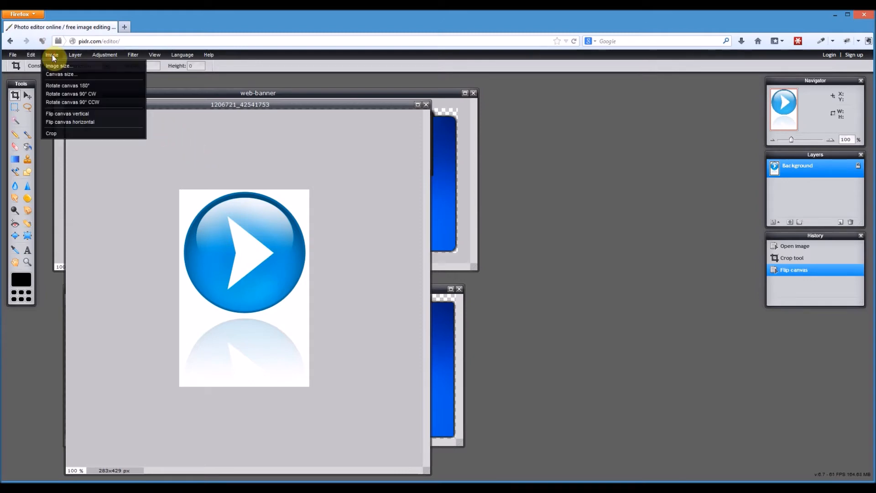
pyautogui.click(55, 66)
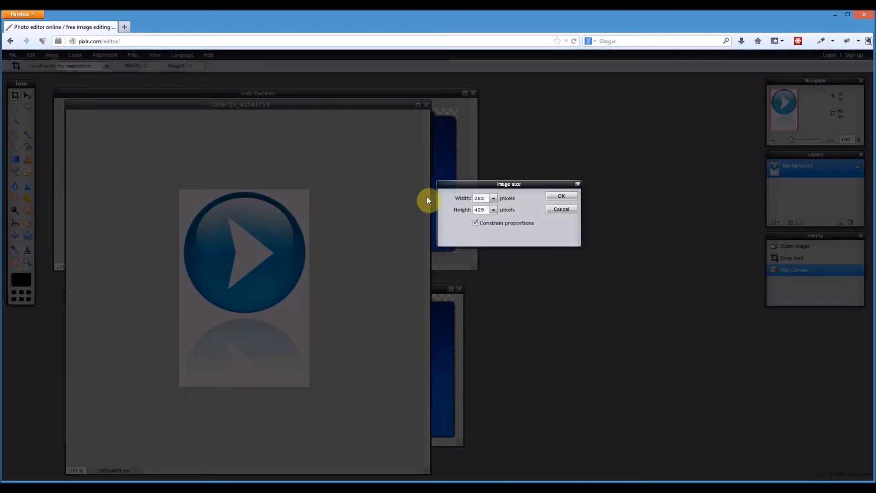
pyautogui.doubleClick(479, 198)
pyautogui.write('30')
pyautogui.click(562, 194)
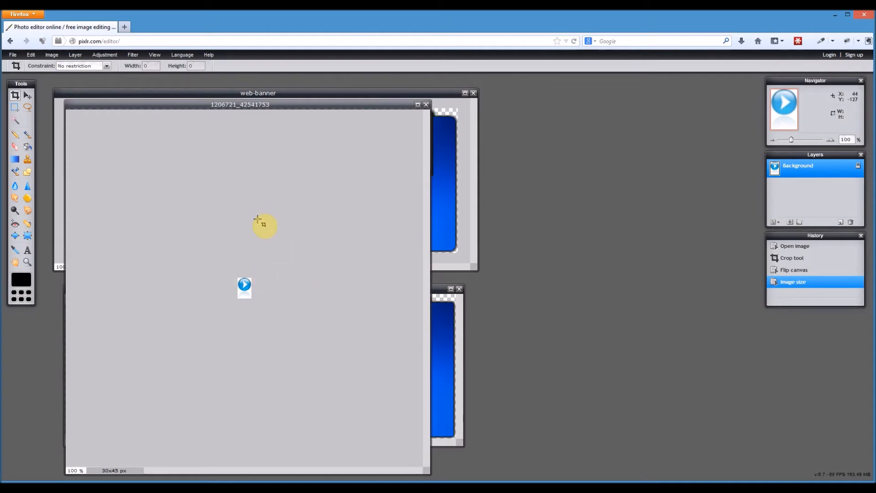
# - Save the arrow button as a JPEG named blue-white-arrow at quality 100 in the pixlr folder, and close its image without saving again
pyautogui.click(12, 56)
pyautogui.click(21, 103)
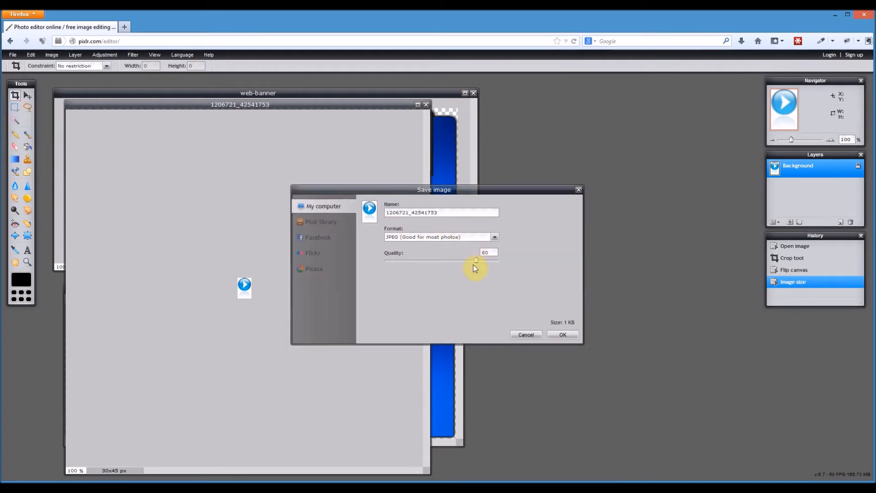
pyautogui.moveTo(478, 261); pyautogui.dragTo(549, 264)
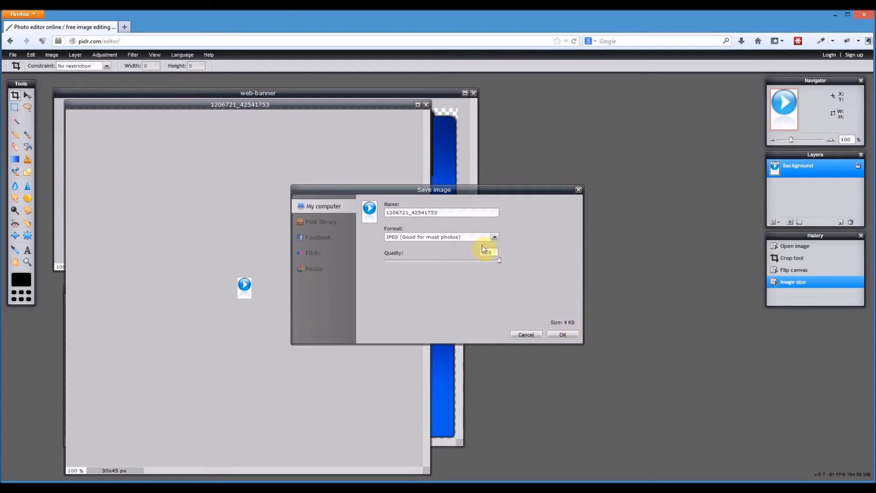
pyautogui.click(447, 213)
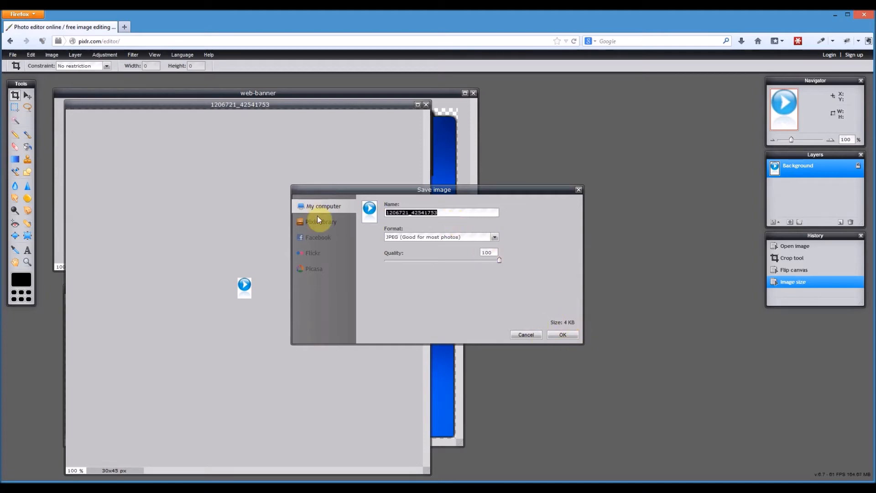
pyautogui.write('blue')
pyautogui.write('-arrow')
pyautogui.press('BackSpace')
pyautogui.press('BackSpace')
pyautogui.press('BackSpace')
pyautogui.press('BackSpace')
pyautogui.press('BackSpace')
pyautogui.write('white-arrow')
pyautogui.click(564, 334)
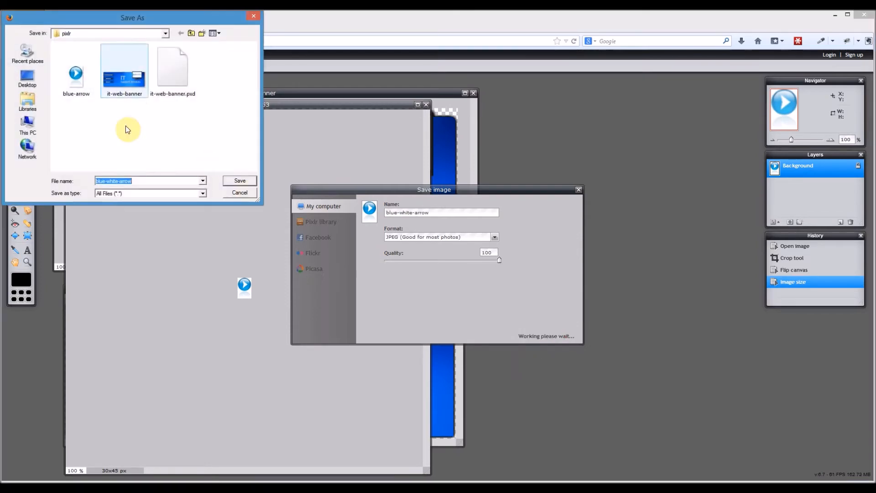
pyautogui.click(237, 181)
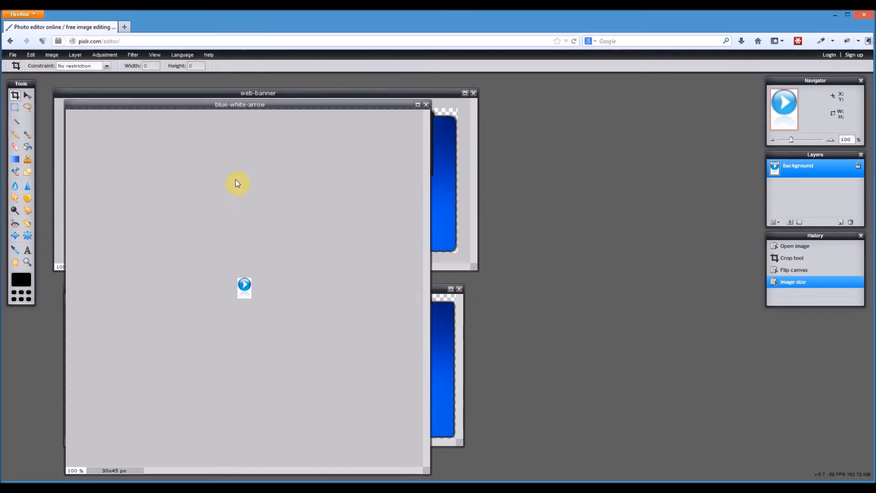
pyautogui.click(427, 106)
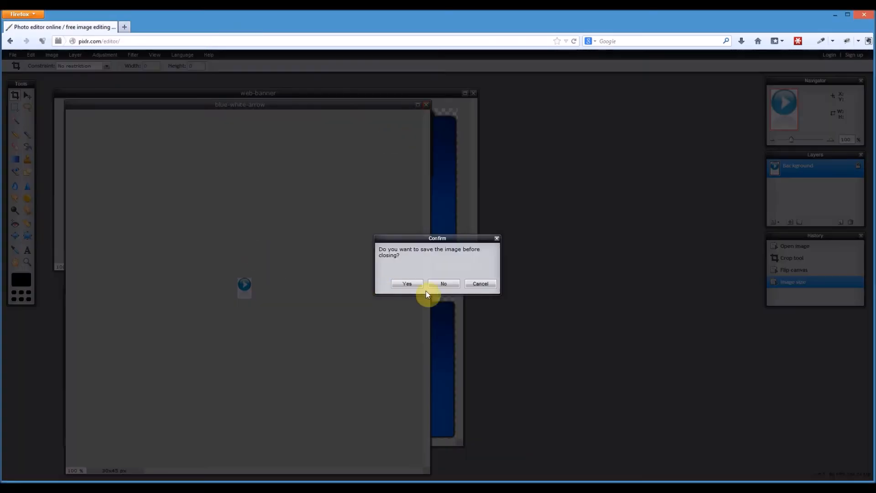
pyautogui.click(452, 286)
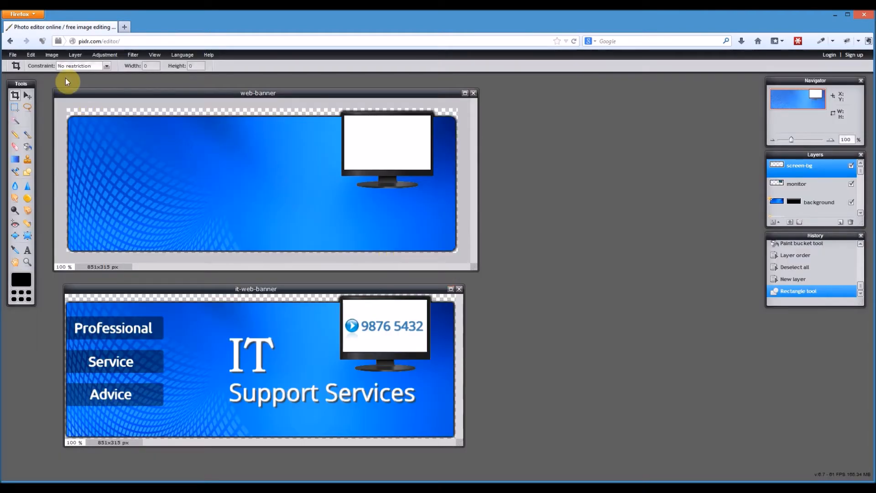
# - Add the blue-white-arrow picture from the pixlr folder to web-banner as a new layer
pyautogui.click(53, 55)
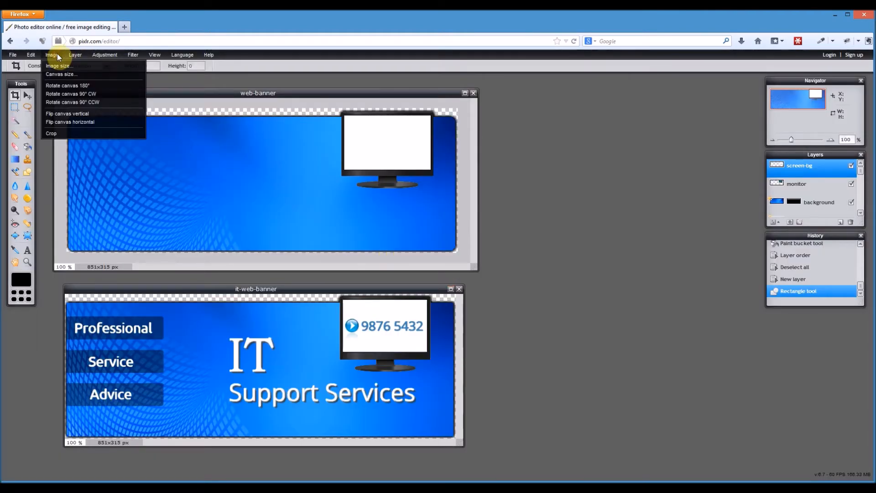
pyautogui.moveTo(67, 53)
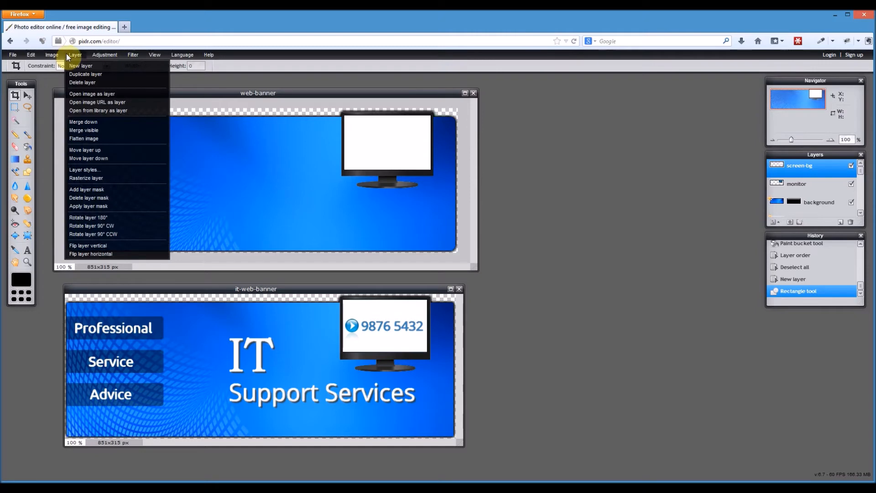
pyautogui.click(90, 94)
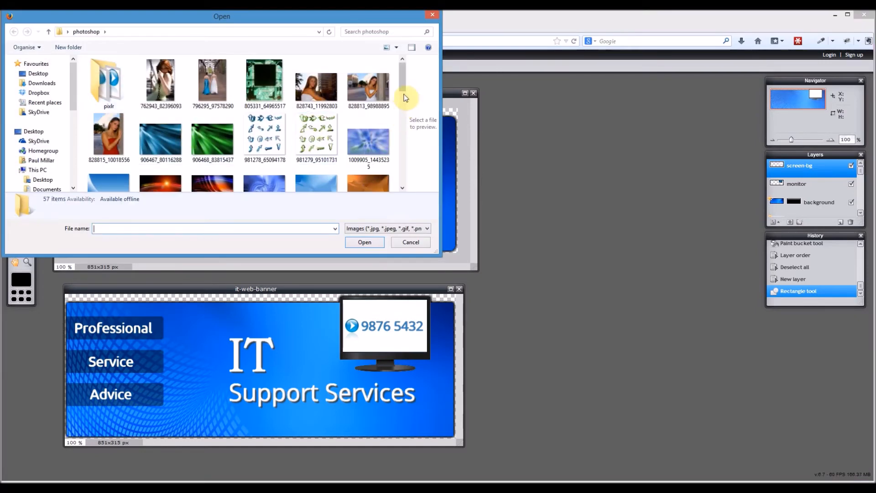
pyautogui.doubleClick(116, 74)
pyautogui.click(164, 89)
pyautogui.doubleClick(164, 89)
# - Move the arrow picture to the left side of the monitor's white screen and rename its layer as blue-white-arrow
pyautogui.click(27, 95)
pyautogui.moveTo(269, 184); pyautogui.dragTo(355, 147)
pyautogui.doubleClick(803, 165)
pyautogui.write('blu')
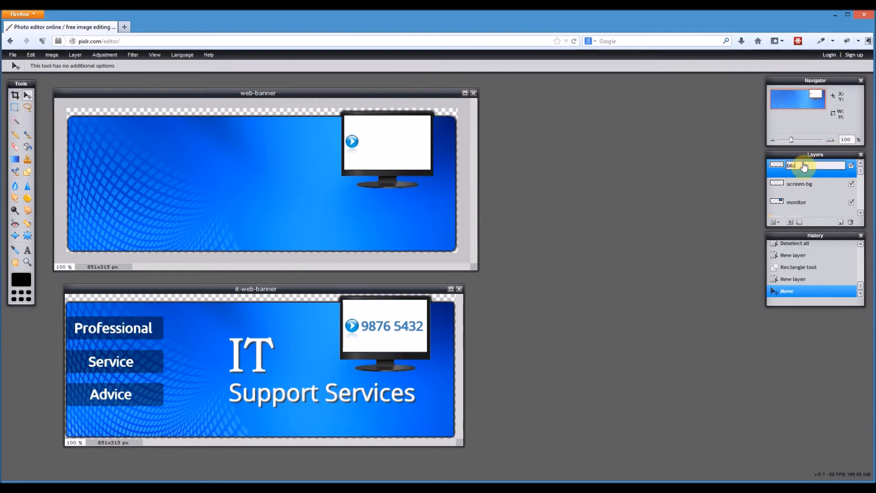
pyautogui.write('e-white-arrow')
# - Add the phone number as text beside the arrow on the web-banner monitor screen, using the Open Sans font
pyautogui.click(28, 250)
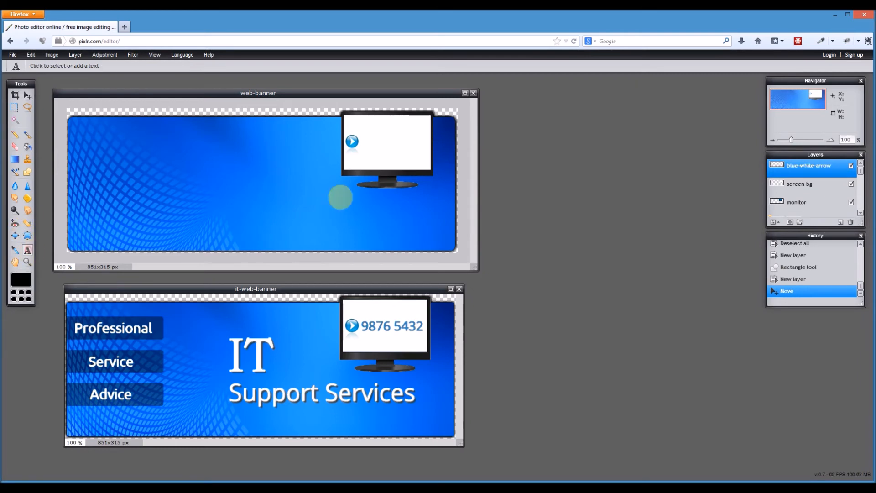
pyautogui.click(364, 143)
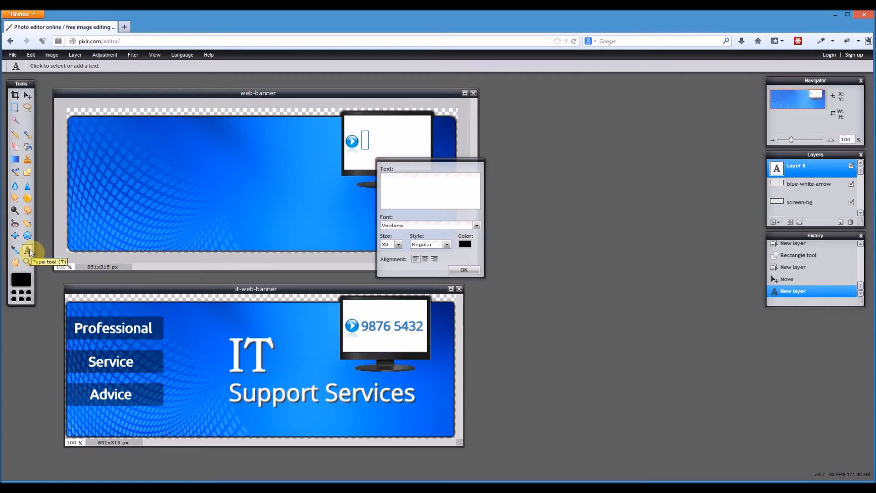
pyautogui.click(433, 206)
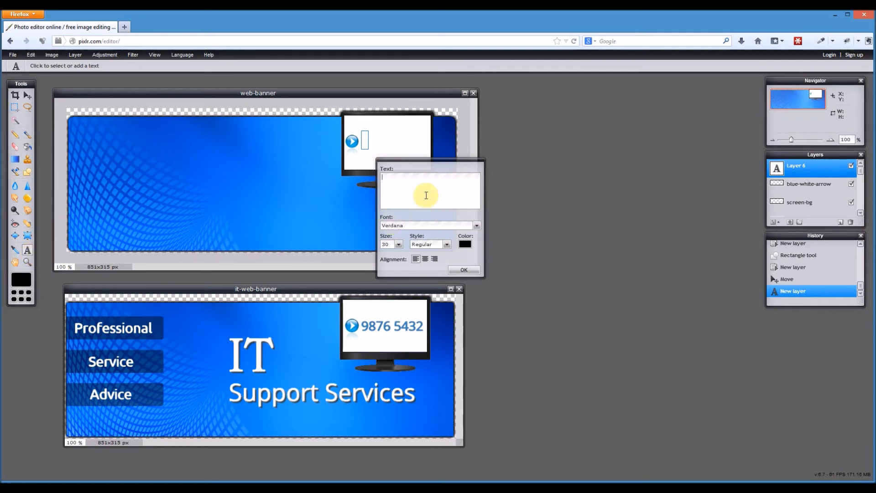
pyautogui.write('9876')
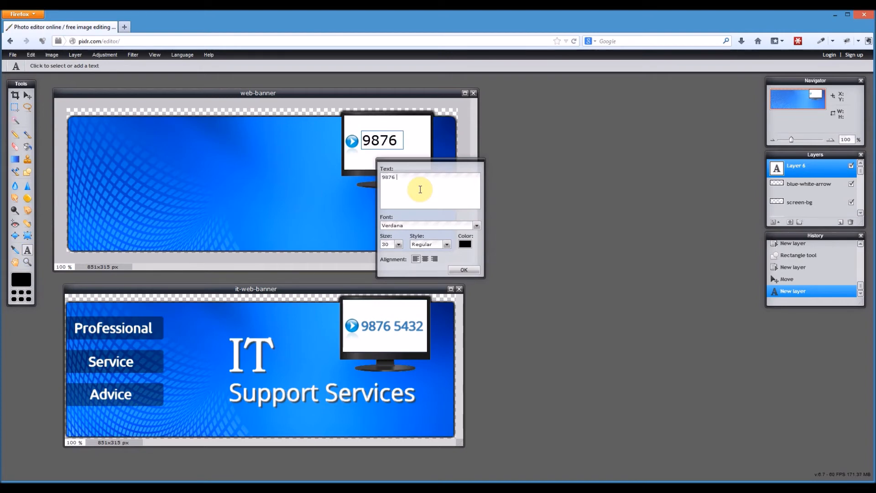
pyautogui.write(' 5432')
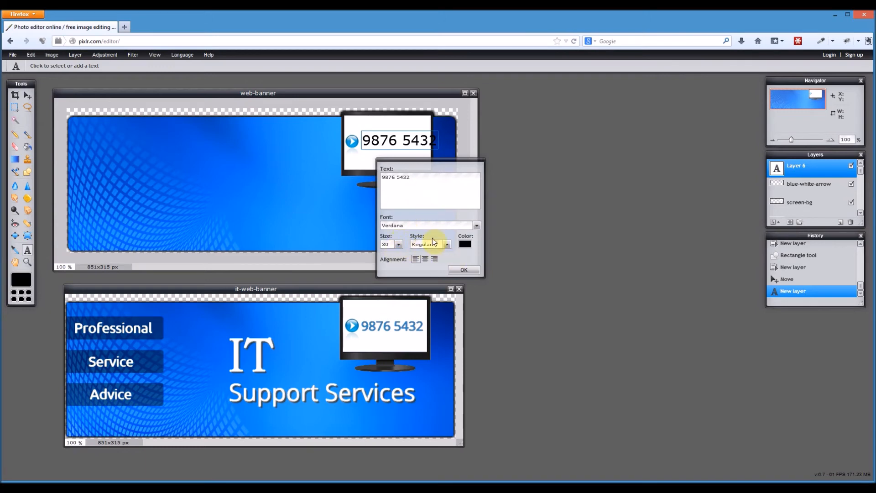
pyautogui.click(426, 226)
pyautogui.moveTo(478, 240); pyautogui.dragTo(482, 274)
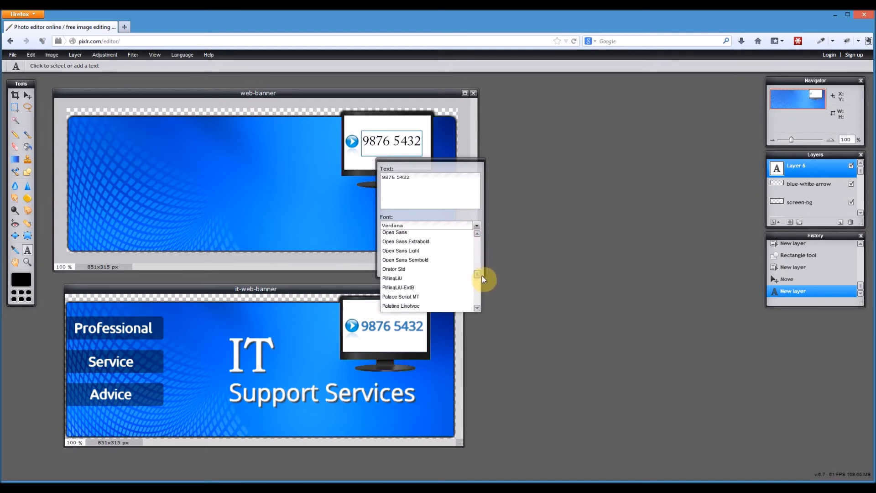
pyautogui.click(436, 233)
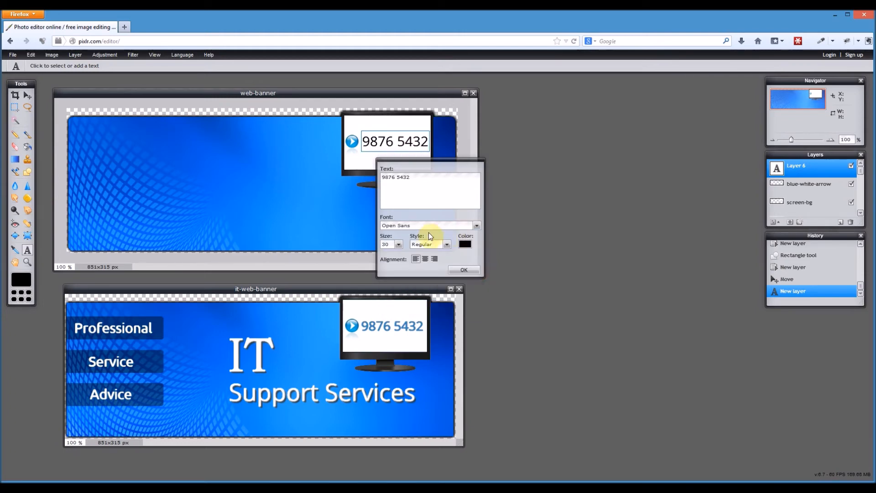
# - Try to match the text colour to the phone number in it-web-banner, adjusting the sampled shade to 5a82d1
pyautogui.click(469, 243)
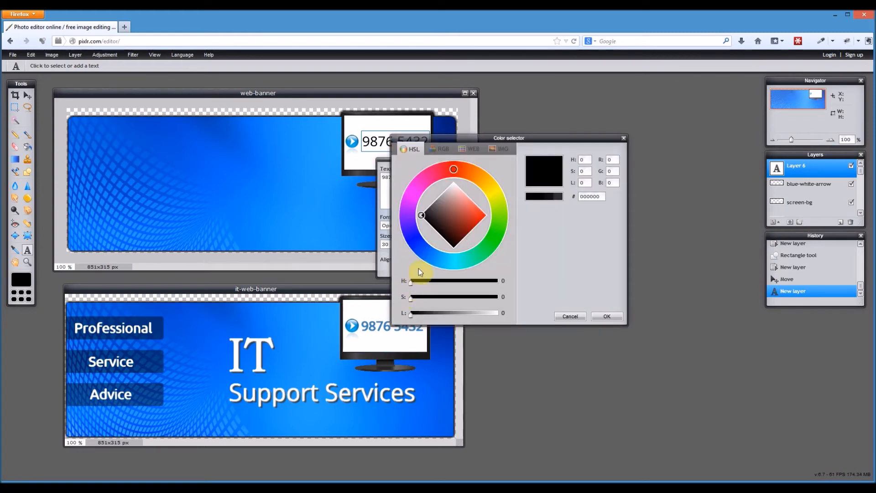
pyautogui.click(379, 321)
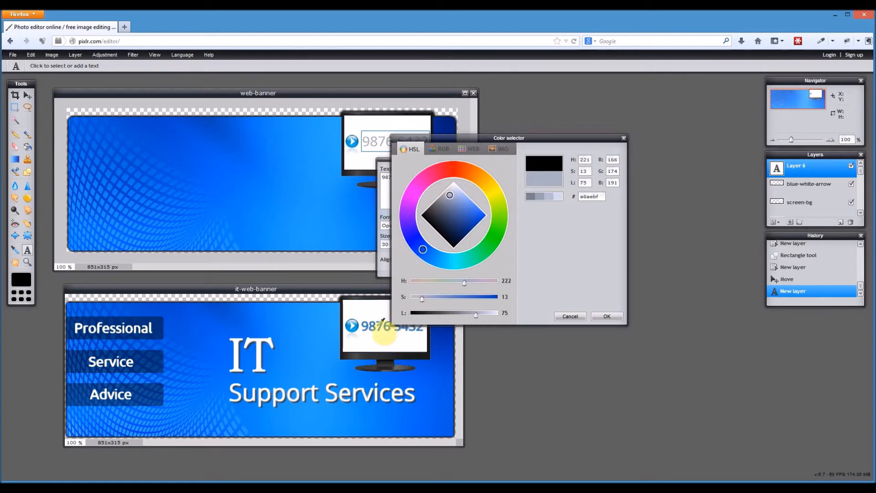
pyautogui.click(387, 321)
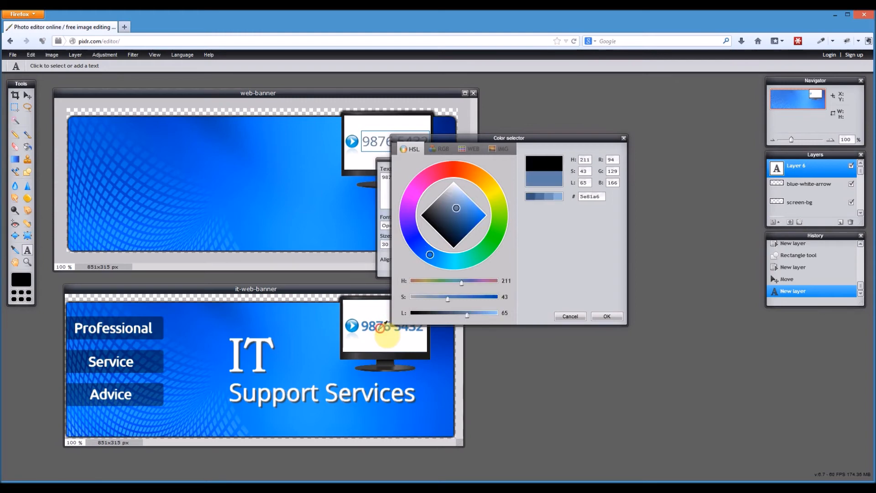
pyautogui.click(384, 320)
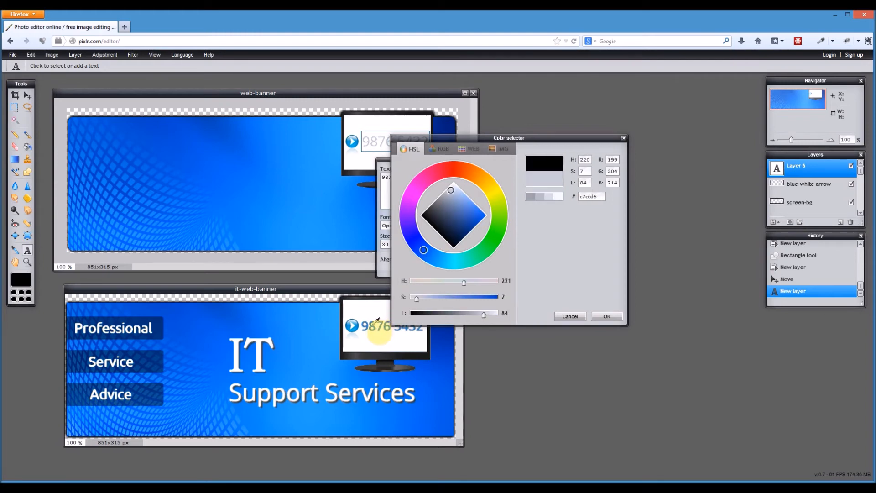
pyautogui.click(372, 322)
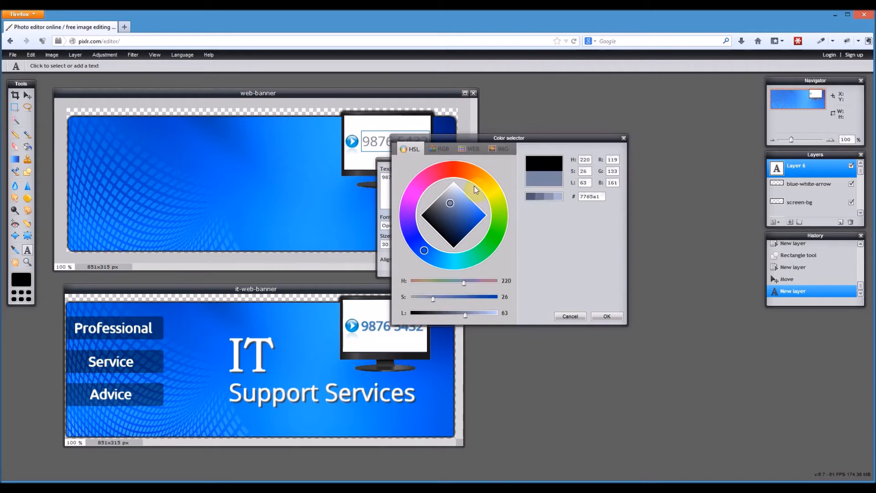
pyautogui.moveTo(461, 209)
pyautogui.mouseDown()
pyautogui.moveTo(455, 199)
pyautogui.moveTo(459, 218)
pyautogui.moveTo(466, 206)
pyautogui.mouseUp()
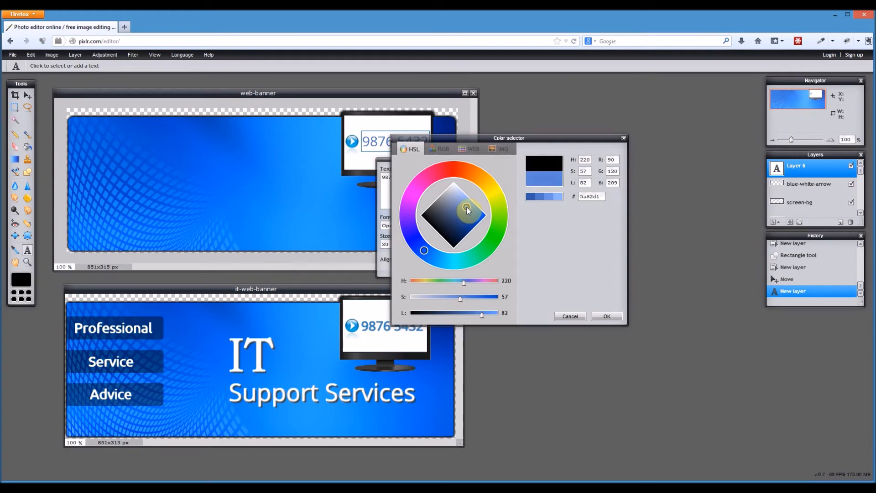
# - Set the phone number text's colour to blue 0080ab sampled from the web-banner arrow button, and accept the text
pyautogui.click(362, 138)
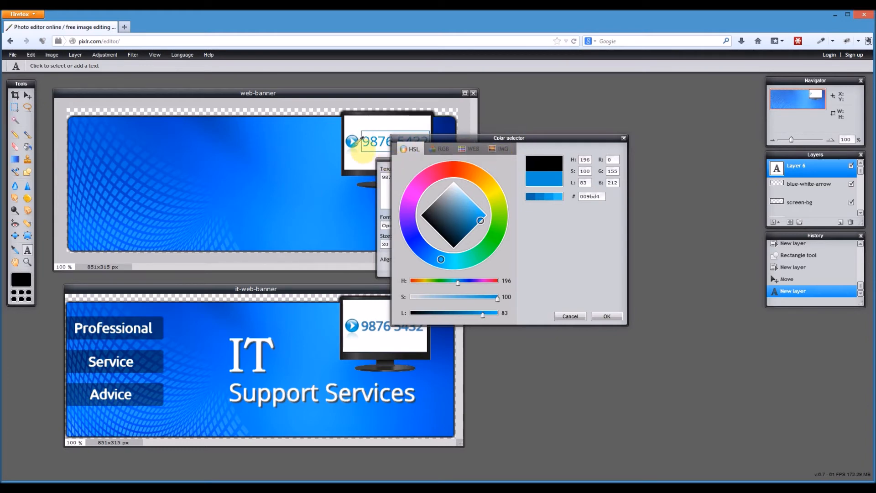
pyautogui.click(352, 137)
pyautogui.click(353, 137)
pyautogui.click(352, 138)
pyautogui.click(352, 139)
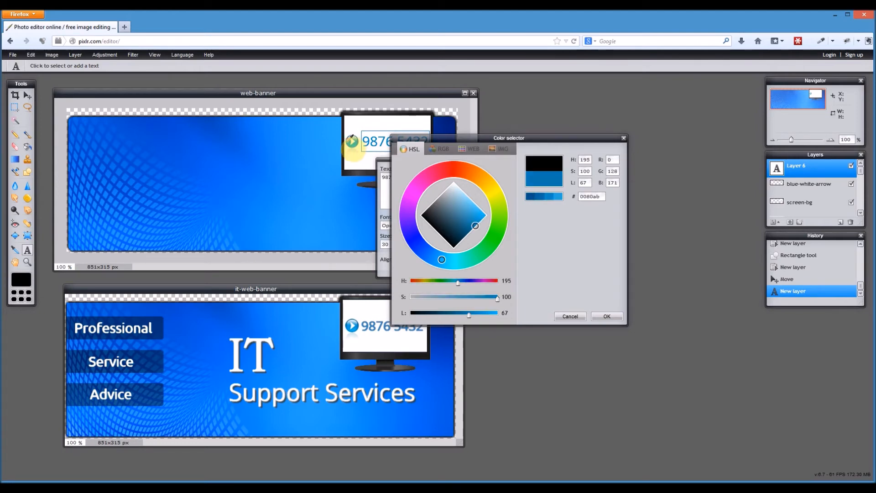
pyautogui.click(607, 316)
pyautogui.click(462, 267)
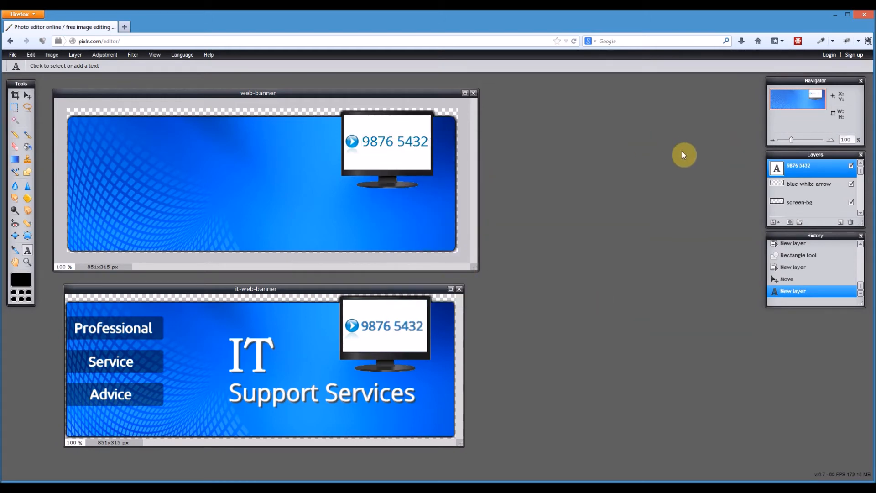
# - Apply an Outer glow layer style of size 2 to the phone number text layer
pyautogui.click(799, 222)
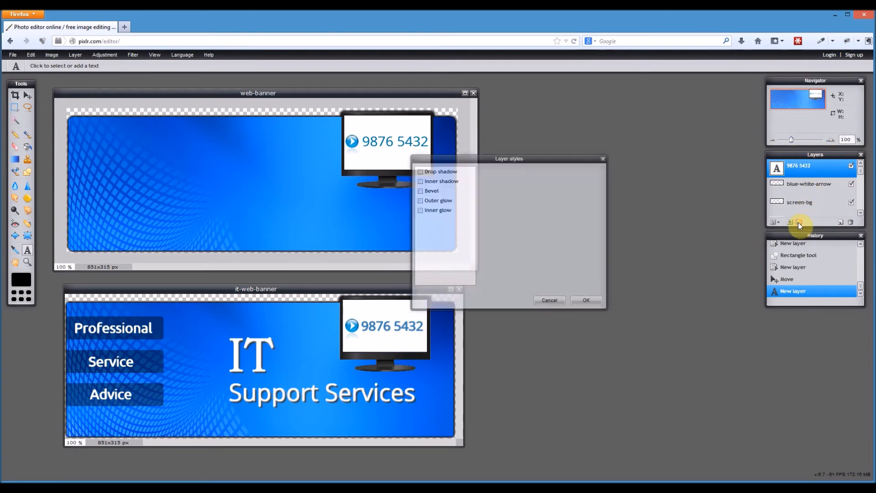
pyautogui.click(432, 200)
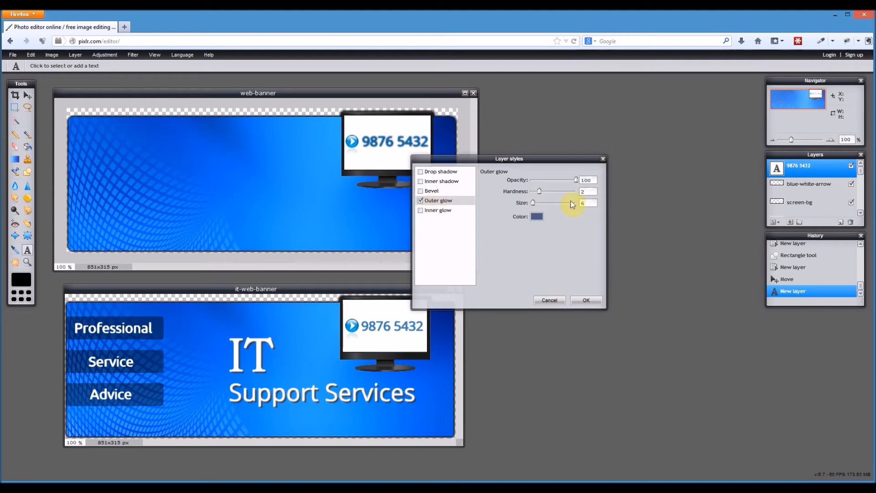
pyautogui.doubleClick(588, 203)
pyautogui.write('2')
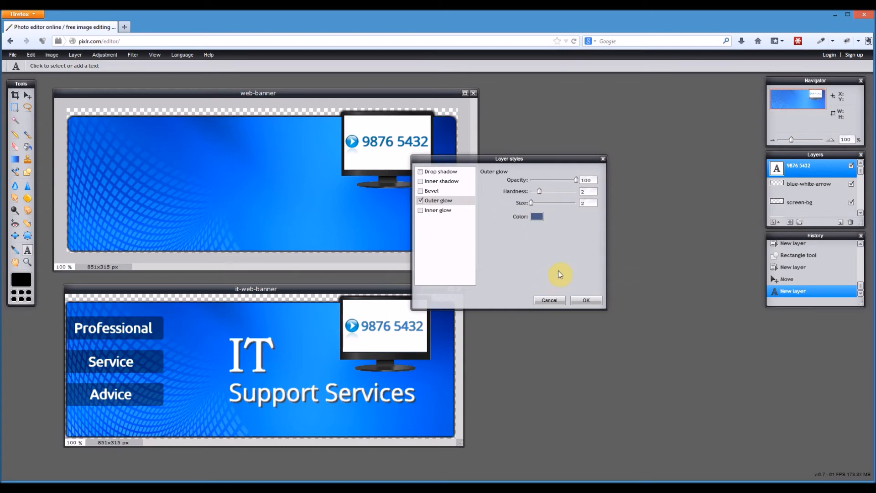
pyautogui.click(593, 300)
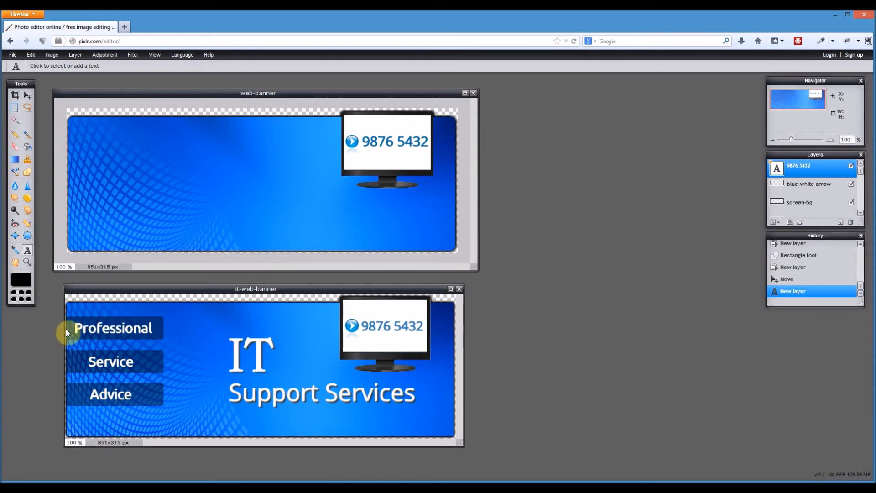
# - Add a new layer above the phone number text, ready for drawing a shape with the Drawing tool
pyautogui.click(26, 172)
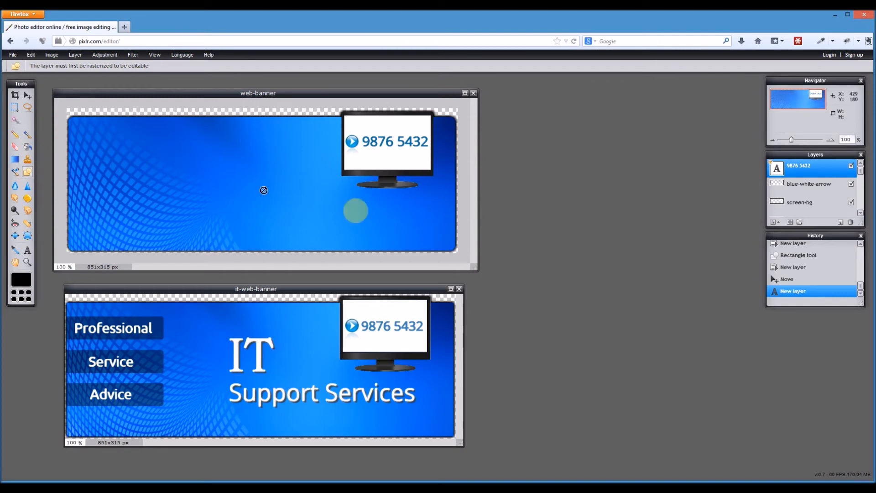
pyautogui.click(841, 222)
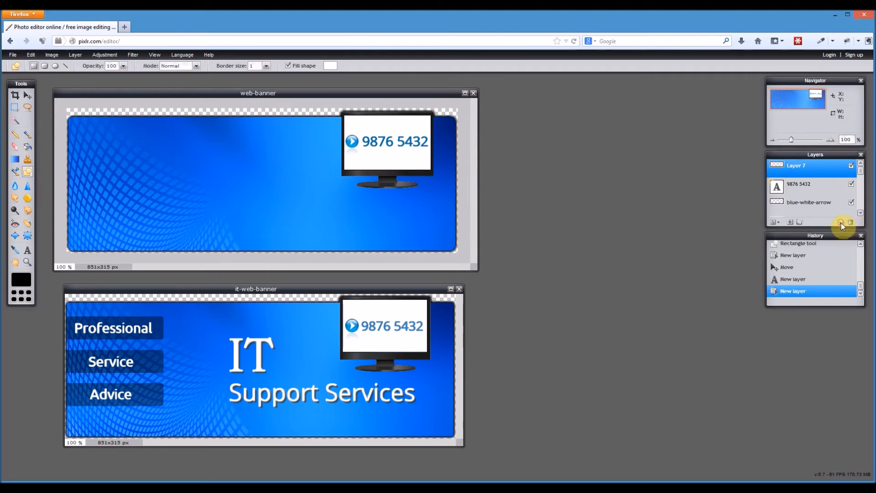